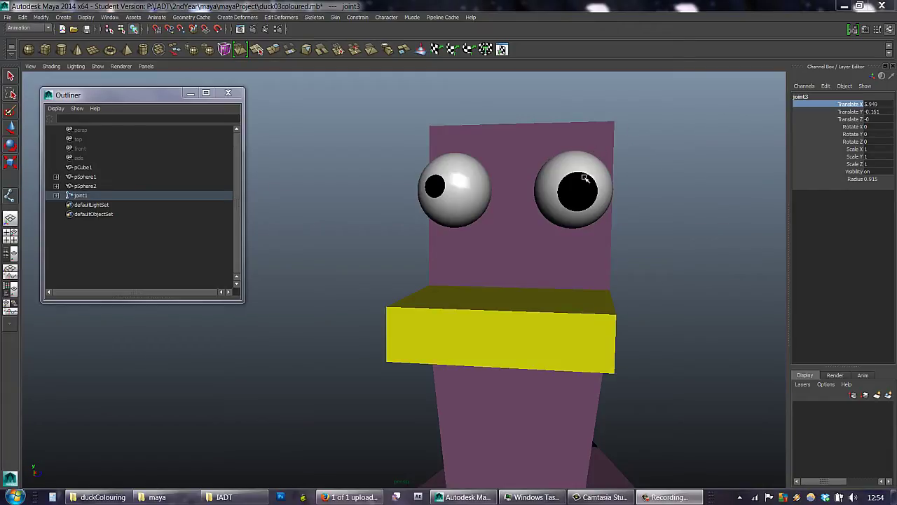
Examine the duck model's head, body, tail and legs from several angles, including the edge layout of its body mesh.
key(alt)
alt+drag(651, 271, 675, 274)
alt+middle_drag(675, 274, 637, 199)
alt+right_drag(568, 203, 465, 211)
alt+middle_drag(603, 244, 612, 179)
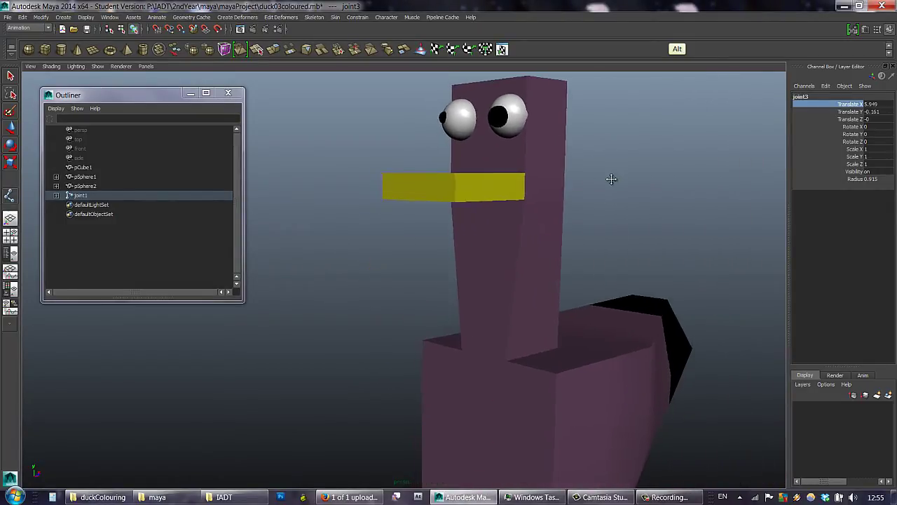
alt+right_drag(611, 178, 497, 195)
alt+middle_drag(586, 225, 581, 189)
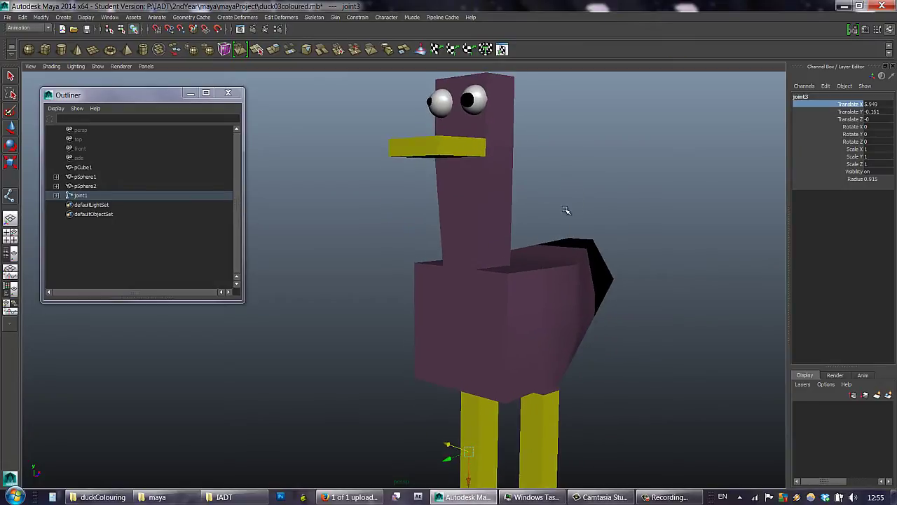
alt+right_drag(651, 224, 448, 230)
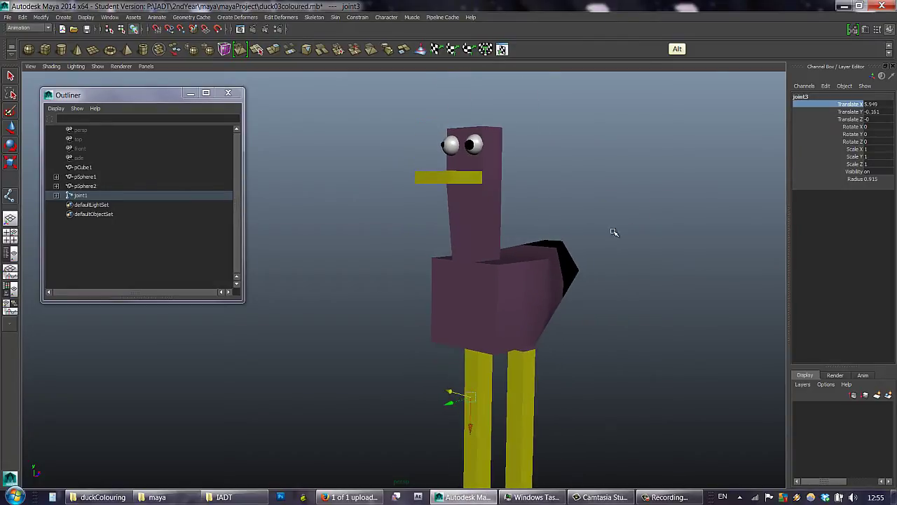
alt+middle_drag(614, 232, 647, 179)
alt+drag(646, 178, 594, 205)
alt+right_drag(594, 204, 532, 204)
alt+drag(532, 204, 579, 196)
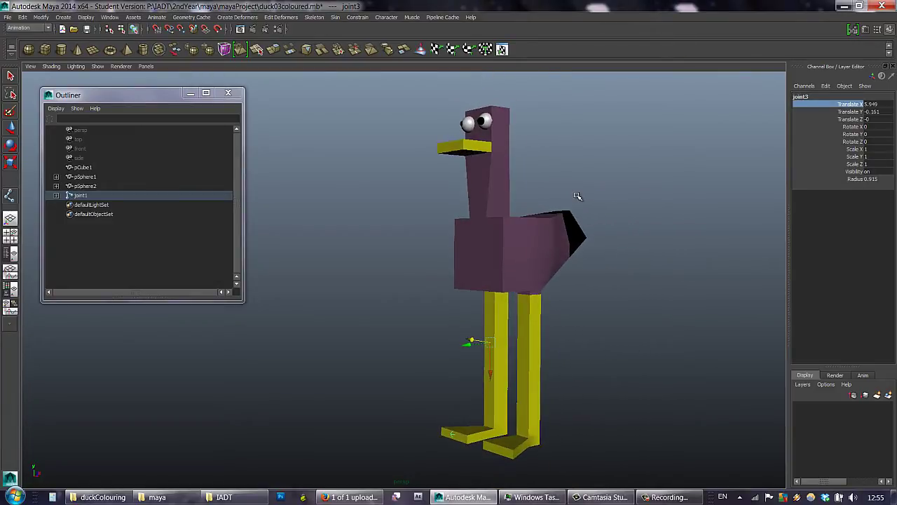
alt+middle_drag(579, 197, 574, 181)
alt+drag(575, 182, 563, 196)
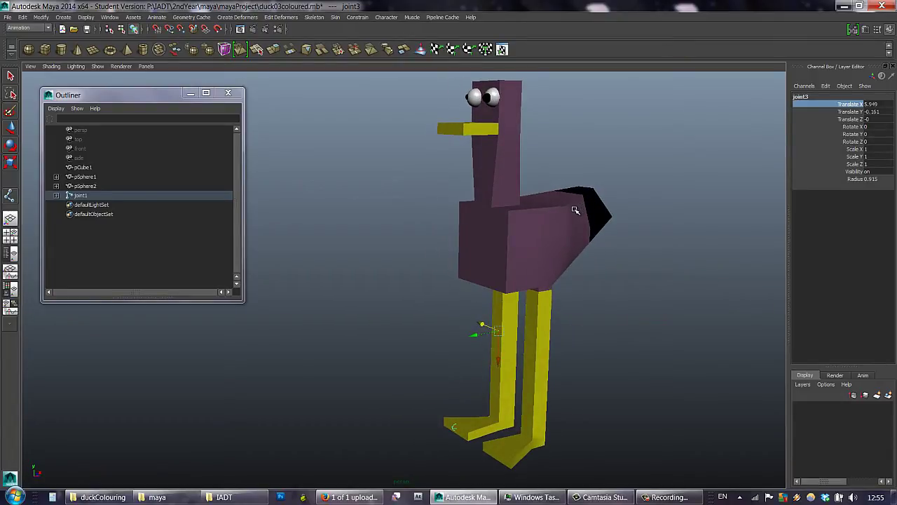
alt+drag(555, 219, 581, 216)
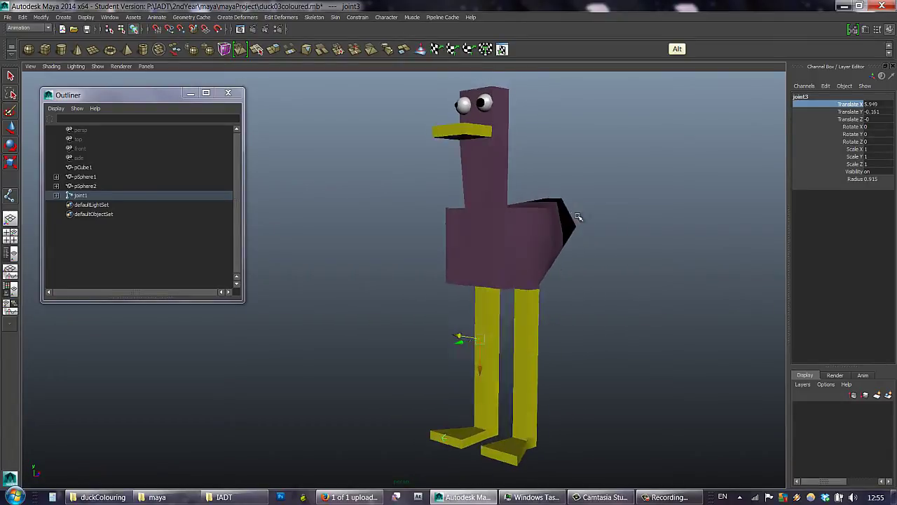
click(541, 219)
alt+drag(573, 176, 582, 186)
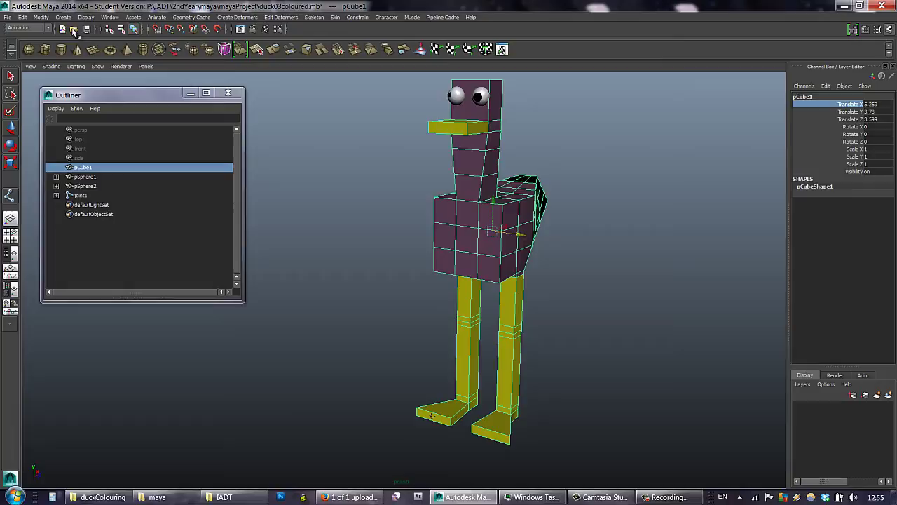
click(23, 17)
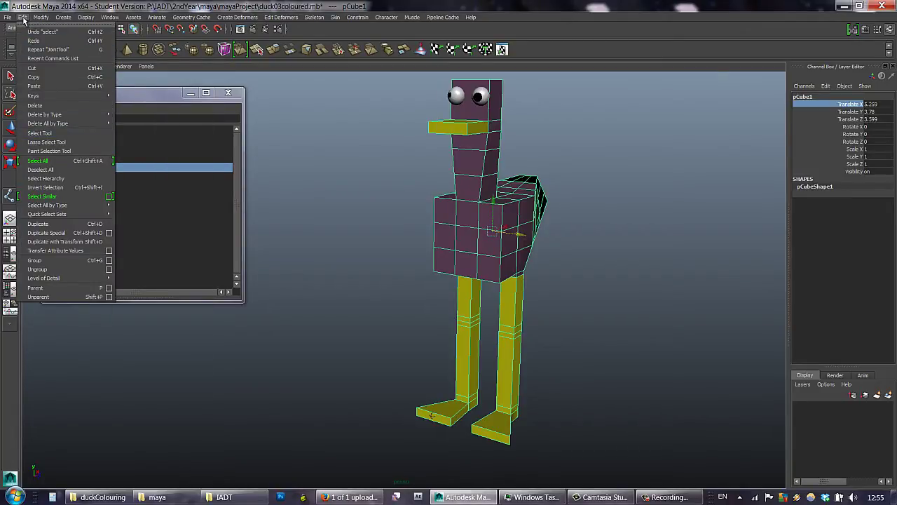
click(140, 117)
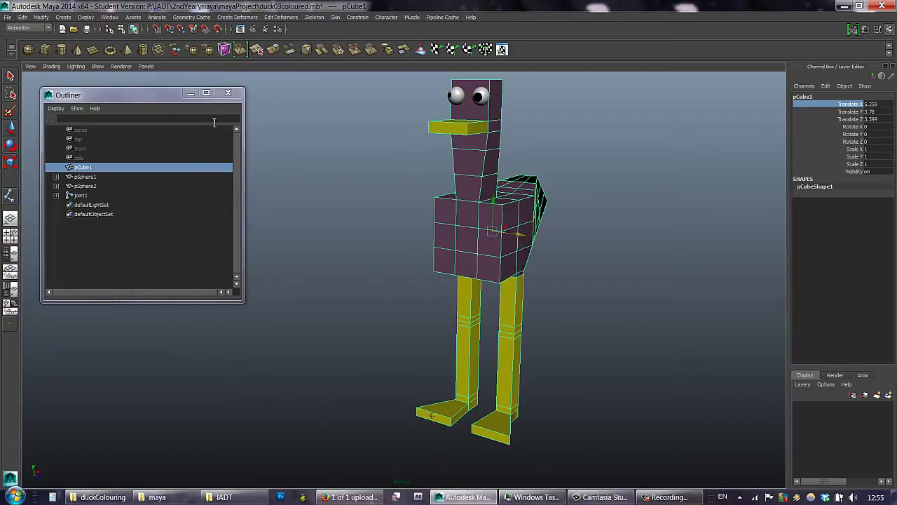
alt+drag(595, 156, 567, 156)
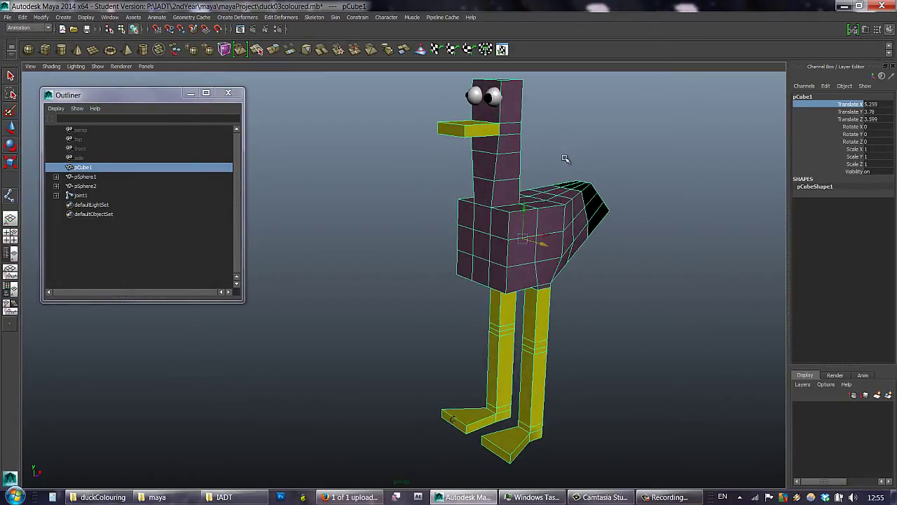
Delete the existing joint chain from the scene, keeping the body mesh and both eyes.
click(558, 106)
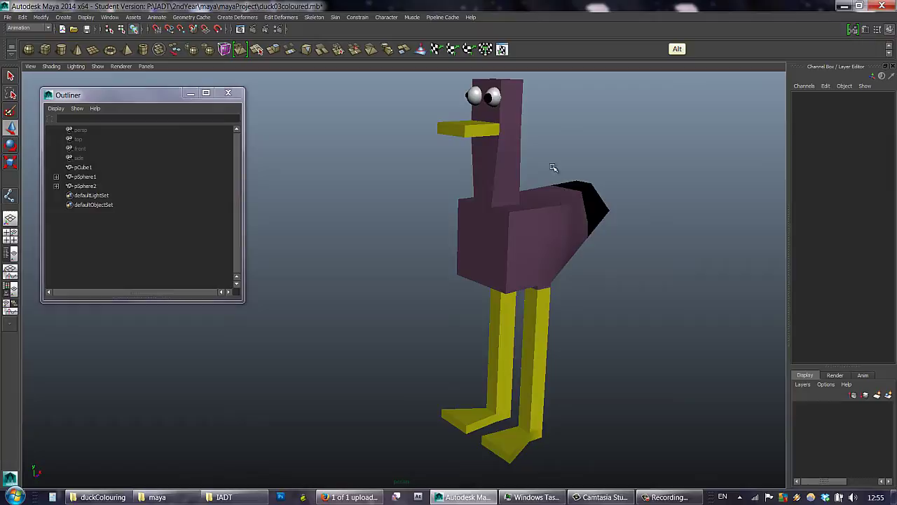
alt+drag(553, 168, 532, 170)
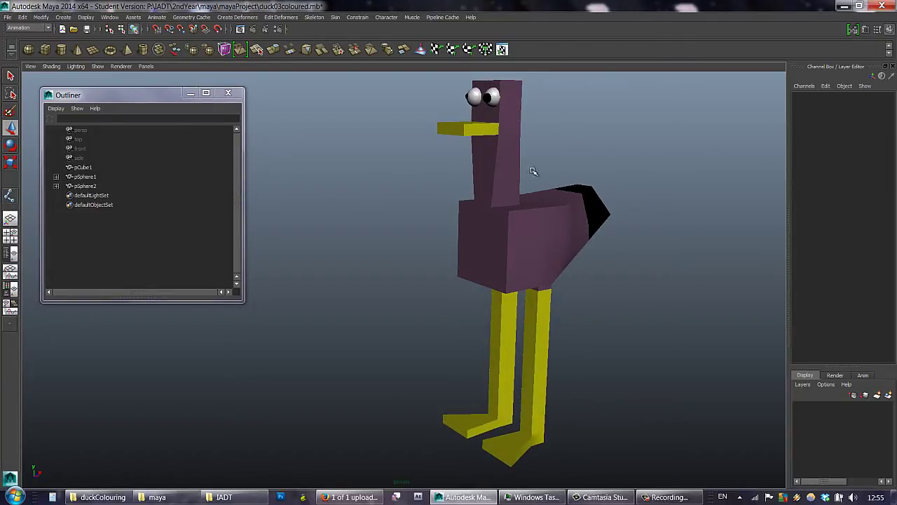
Select the duck's body mesh and show the grid in the perspective view.
alt+drag(525, 206, 565, 214)
click(527, 218)
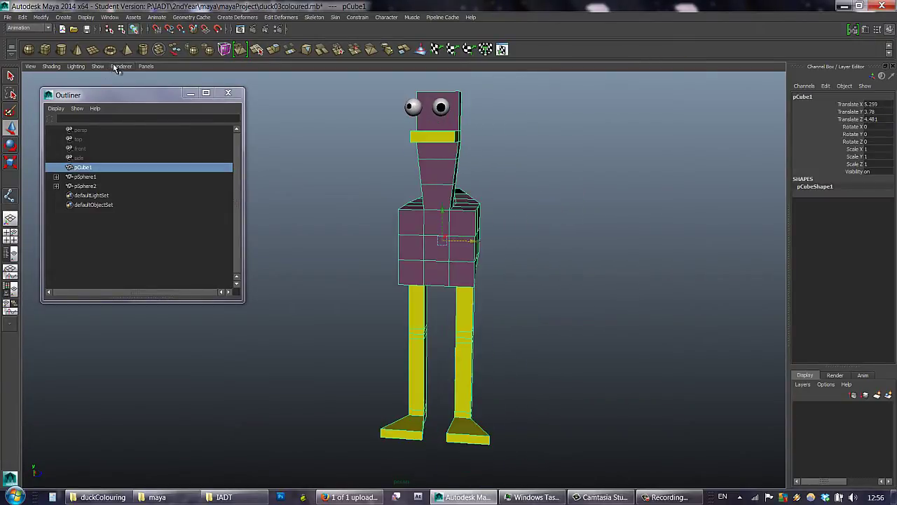
click(98, 66)
click(102, 68)
click(101, 67)
click(133, 404)
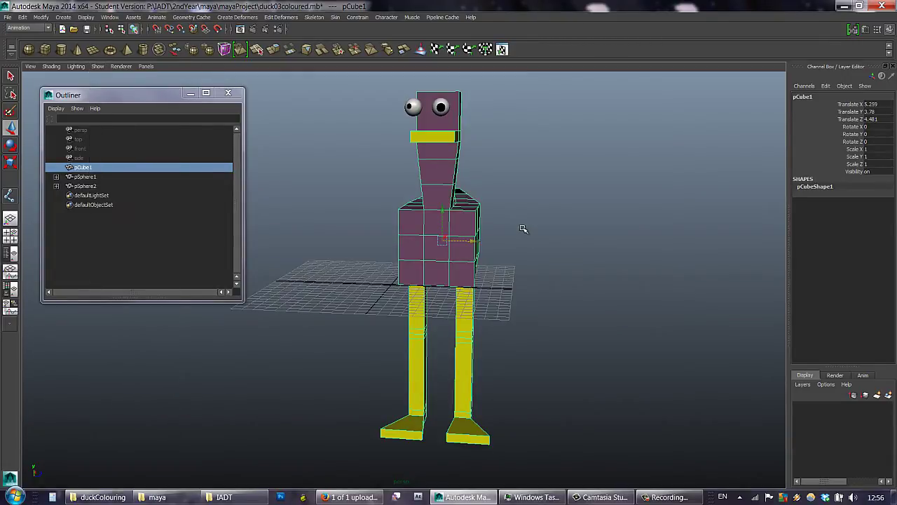
Centre the body mesh on the grid by setting its Translate Z to 0.
alt+drag(525, 226, 655, 178)
click(876, 119)
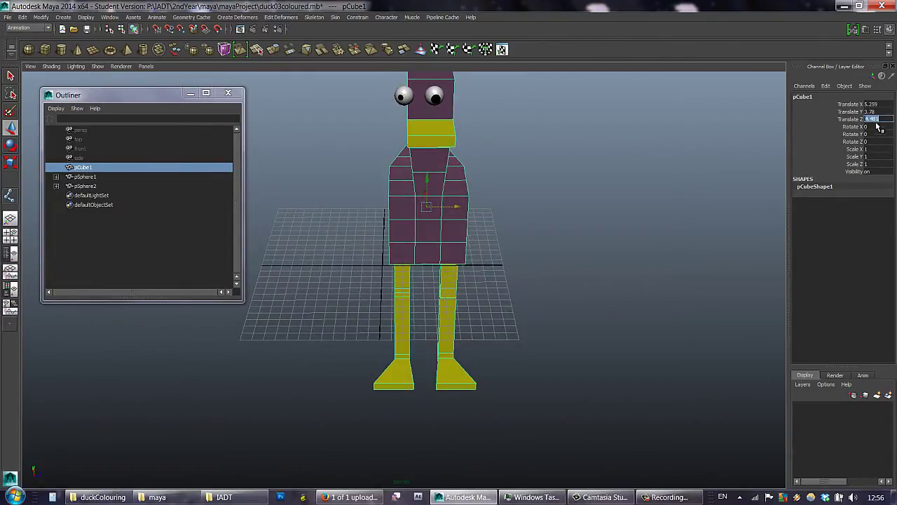
text(0)
click(873, 133)
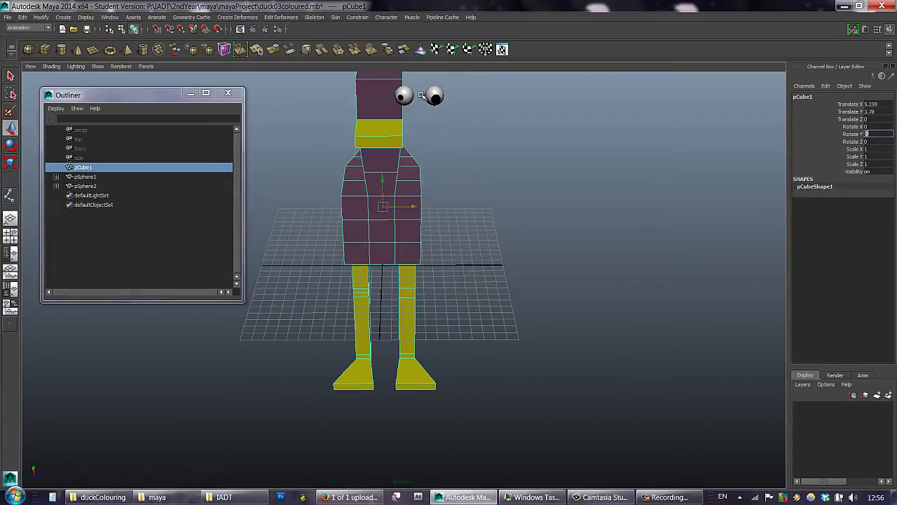
Select both eye spheres and move them sideways along Z back onto the duck's head.
click(407, 95)
shift+click(435, 98)
drag(473, 98, 431, 96)
alt+drag(428, 161, 441, 199)
Maximize the orthographic view showing the duck's side profile and frame the whole duck in it.
key(space)
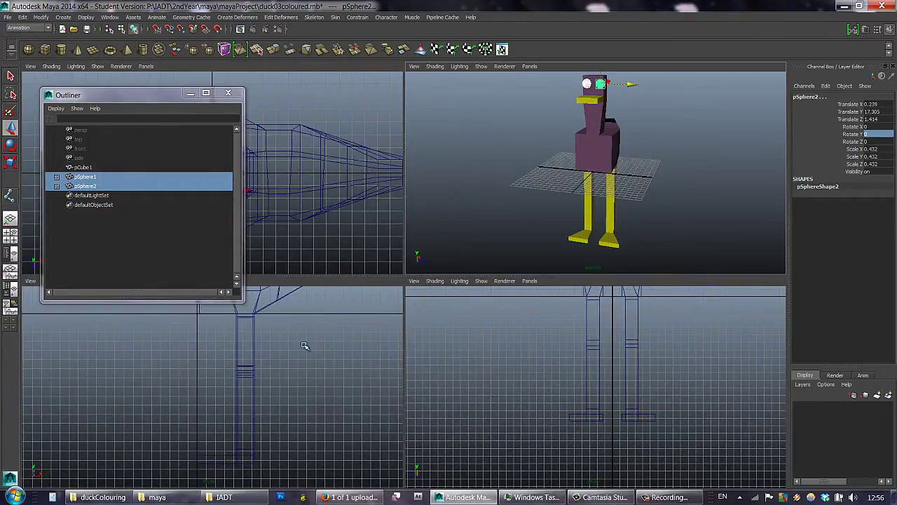
alt+middle_drag(306, 324, 352, 352)
alt+right_drag(353, 352, 239, 353)
alt+drag(332, 337, 356, 342)
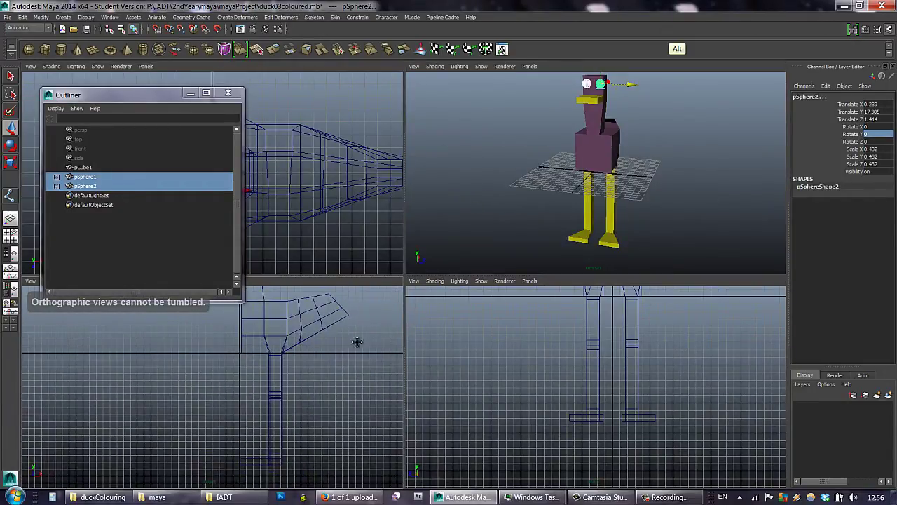
alt+right_drag(356, 342, 224, 357)
key(space)
alt+middle_drag(550, 188, 603, 237)
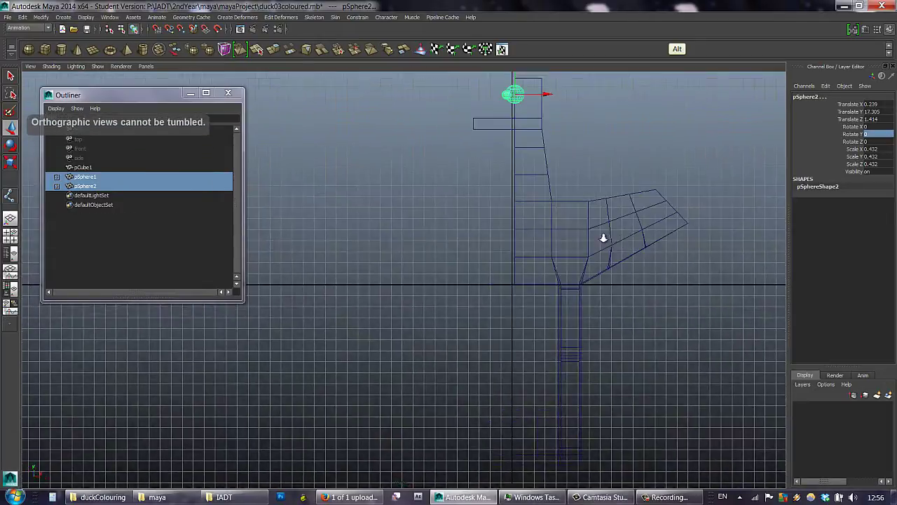
alt+right_drag(603, 237, 530, 215)
alt+middle_drag(530, 214, 493, 210)
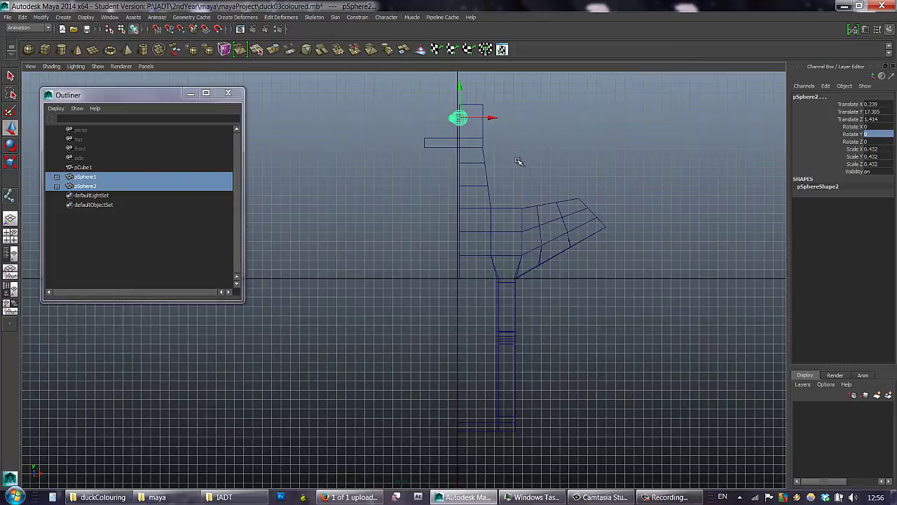
Compare the shaded and wireframe displays of the duck's side profile, finishing in wireframe.
key(5)
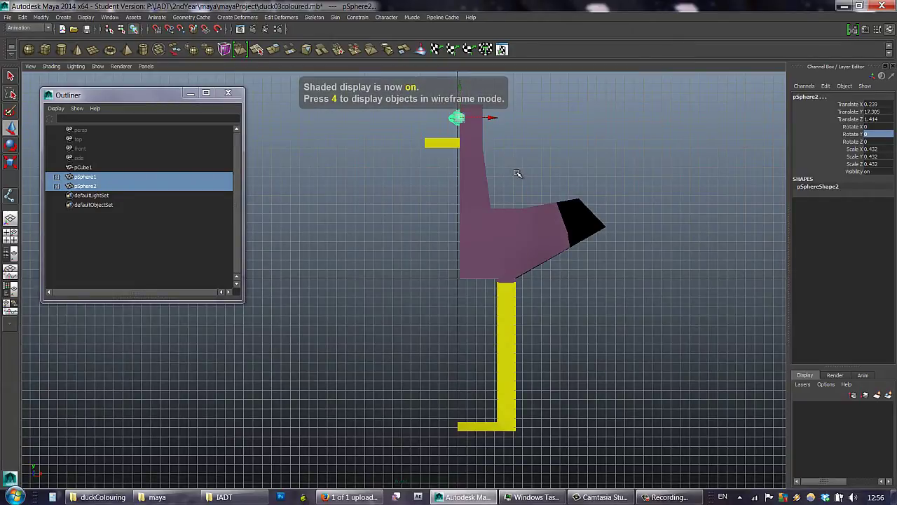
key(4)
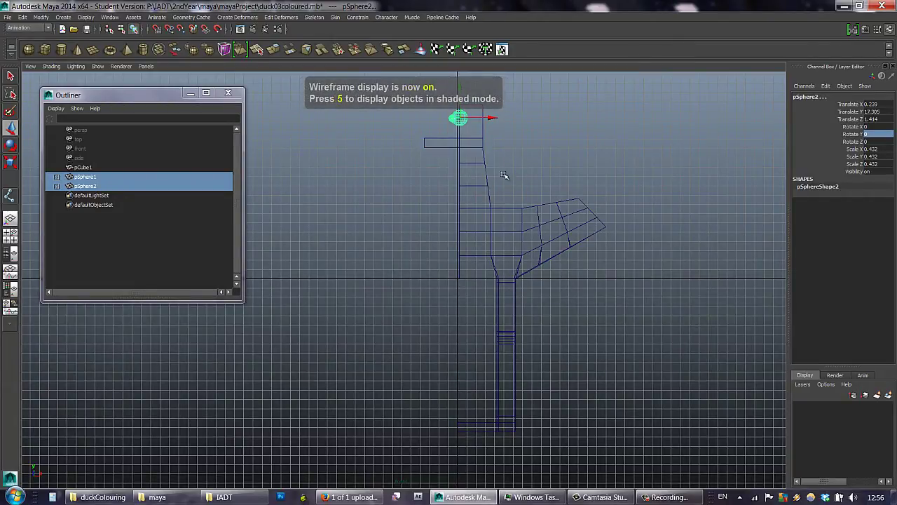
alt+middle_drag(532, 185, 546, 190)
alt+right_drag(547, 190, 564, 188)
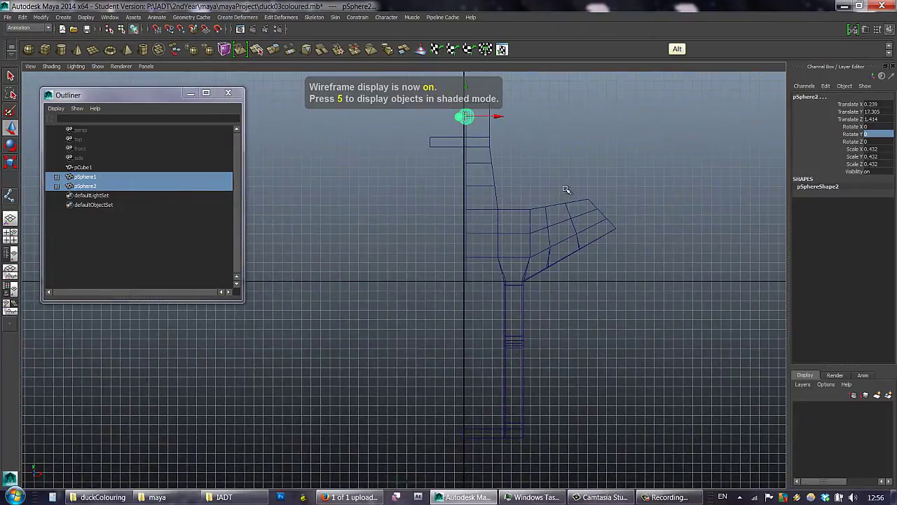
alt+drag(564, 188, 533, 194)
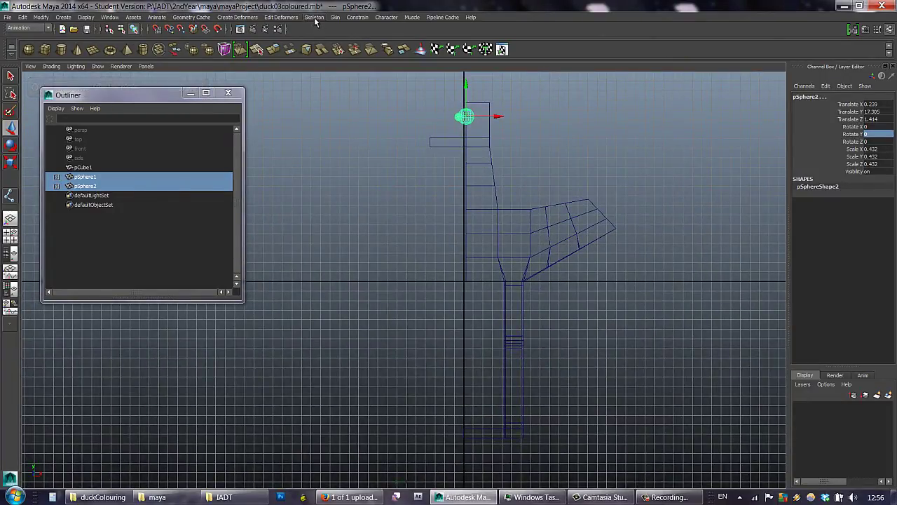
With the Animation menu set's Joint Tool, build a five-joint leg chain from the lower body through hip, knee and ankle to the toe.
click(45, 28)
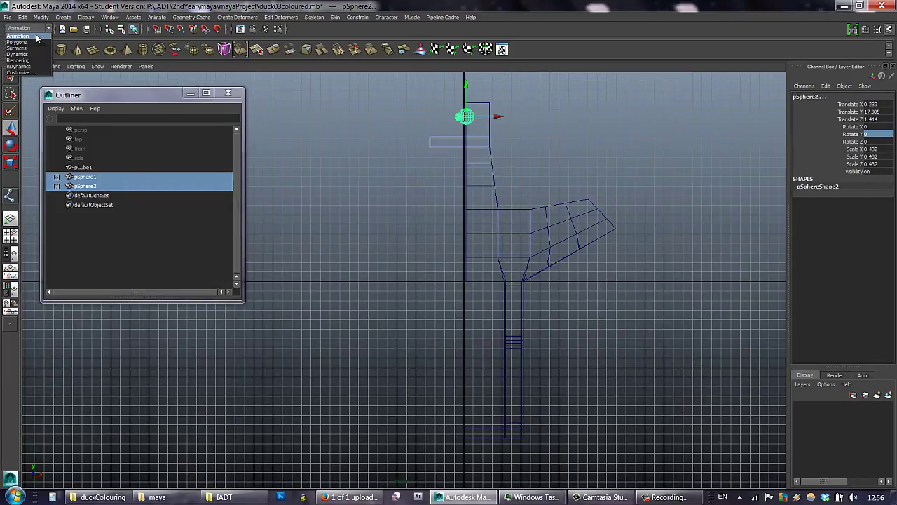
click(36, 37)
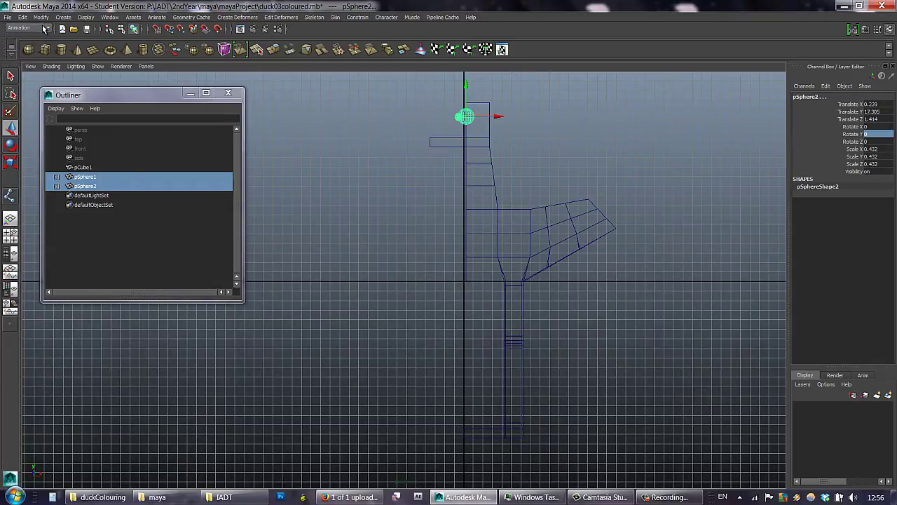
click(320, 18)
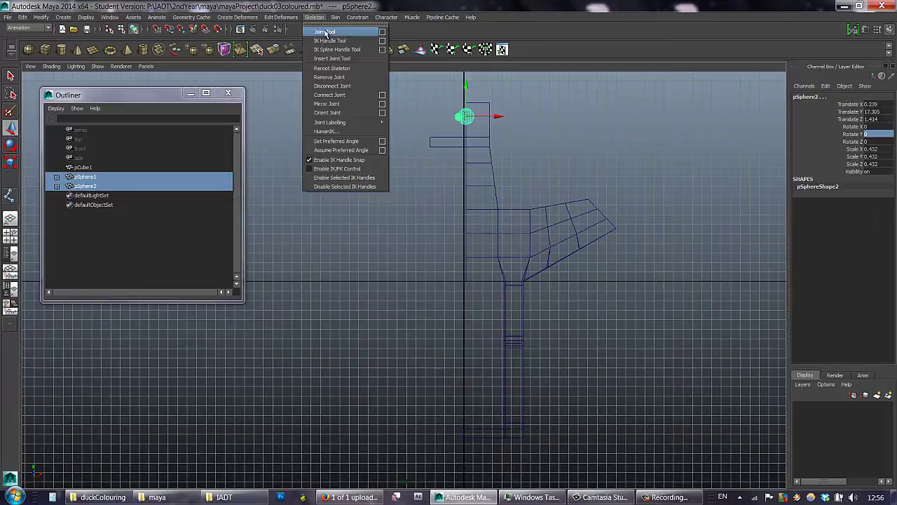
click(325, 33)
alt+middle_drag(496, 192, 485, 159)
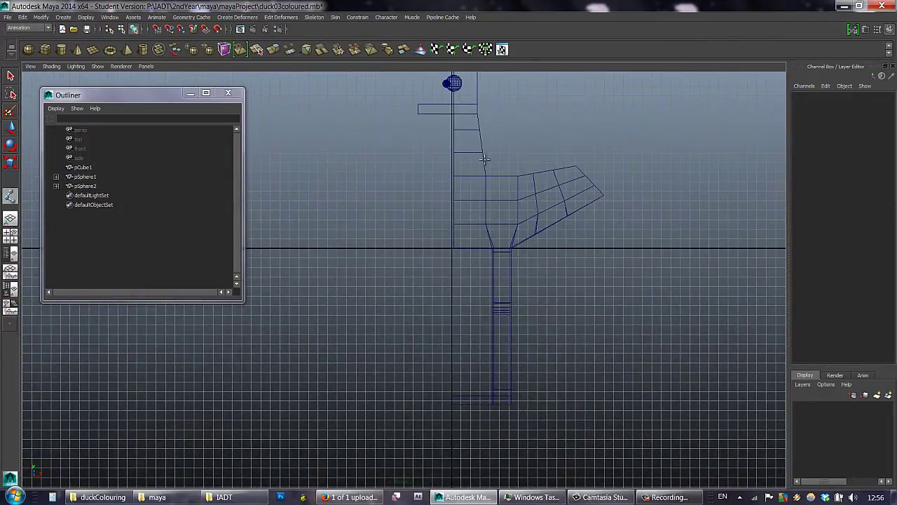
click(502, 214)
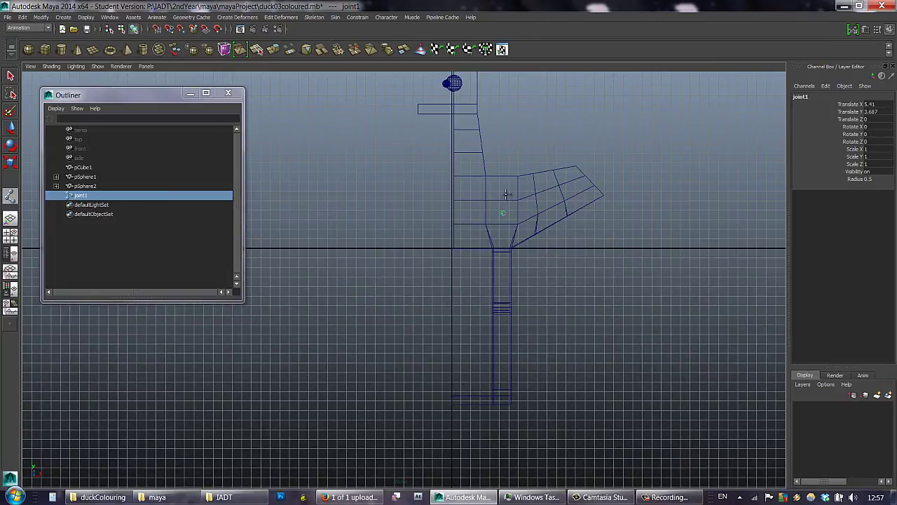
click(500, 251)
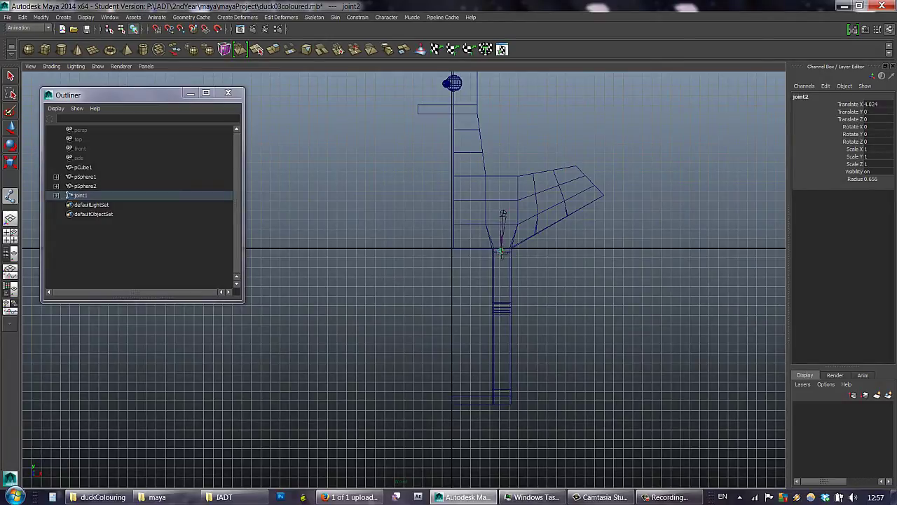
click(502, 309)
click(502, 393)
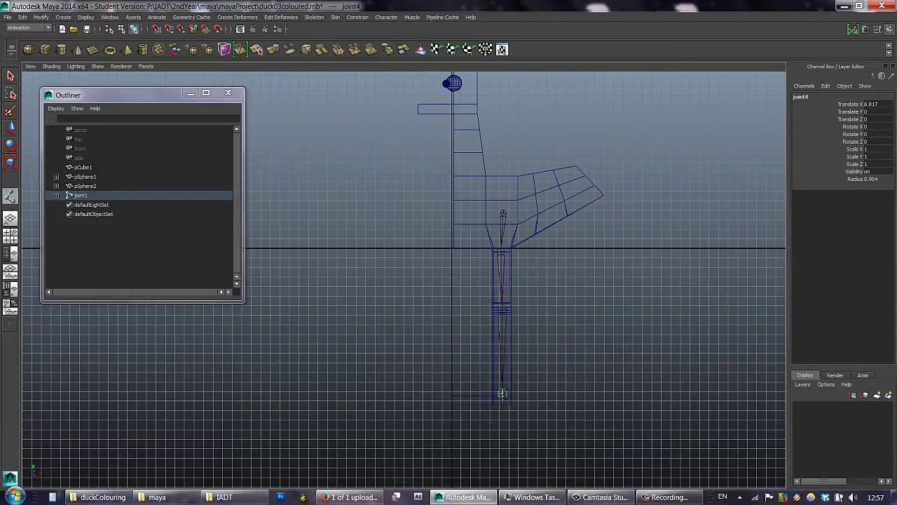
click(452, 397)
key(Return)
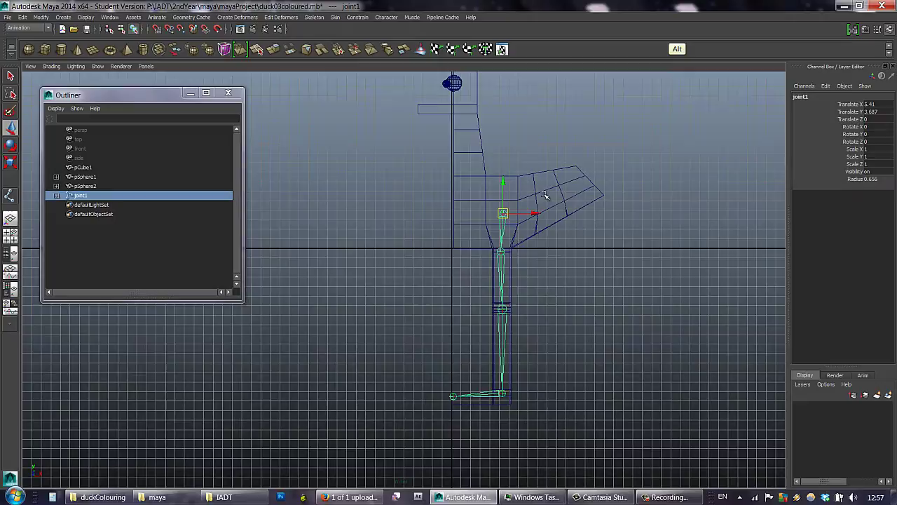
Select the hip joint at the top of the leg and nudge it to about Translate X 4.05, Translate Y -0.12.
alt+middle_drag(545, 196, 489, 175)
alt+right_drag(489, 175, 785, 201)
alt+click(525, 175)
mouse_move(525, 175)
alt+middle_down()
mouse_move(549, 163)
mouse_move(531, 163)
alt+middle_up()
click(493, 200)
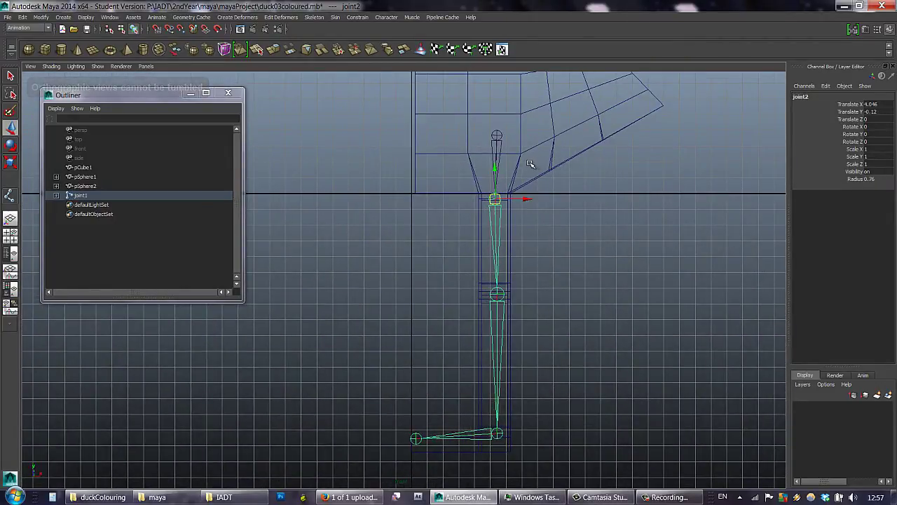
Select the knee joint and nudge it to about Translate X 5.93, Translate Y -0.05.
click(499, 293)
alt+middle_drag(533, 214, 528, 173)
alt+right_drag(638, 176, 690, 176)
alt+click(561, 175)
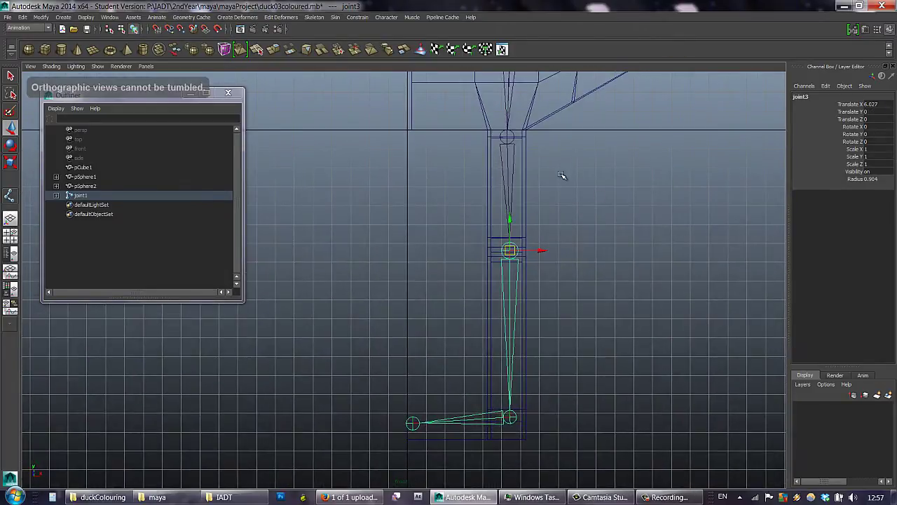
alt+middle_drag(524, 186, 491, 140)
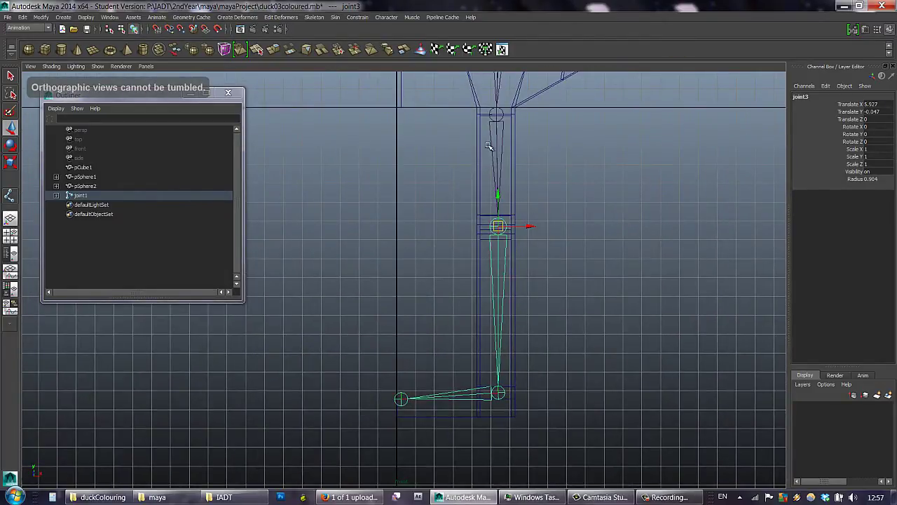
Select the ankle joint and move it down into the foot, to about Translate X 9.54, Translate Y -0.17.
click(500, 394)
middle_drag(548, 265, 546, 282)
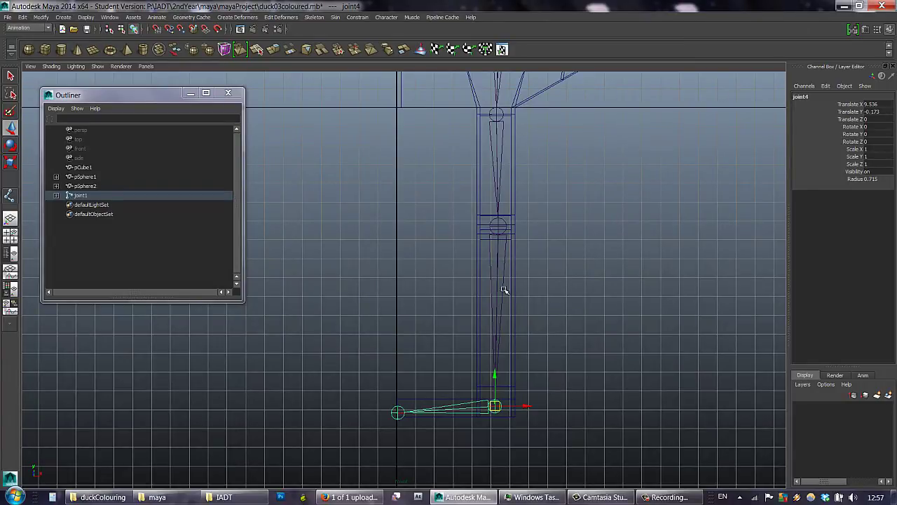
Try shifting the knee joint slightly sideways and realigning the ankle joint beneath it.
click(504, 227)
click(503, 224)
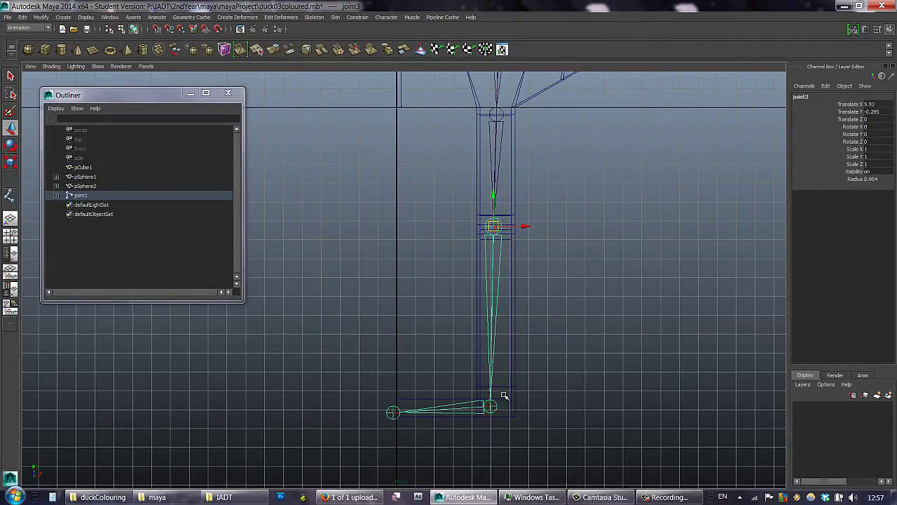
key(Down)
middle_drag(533, 346, 540, 345)
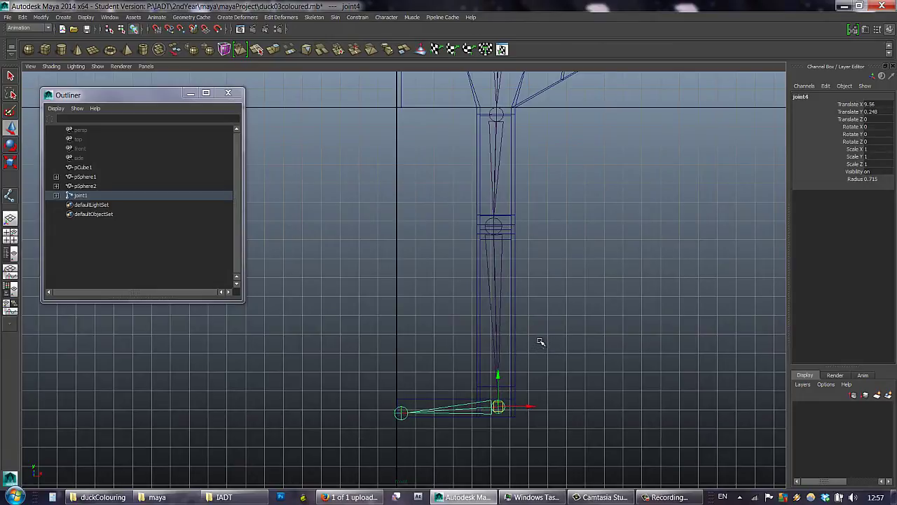
middle_drag(573, 279, 557, 283)
key(Up)
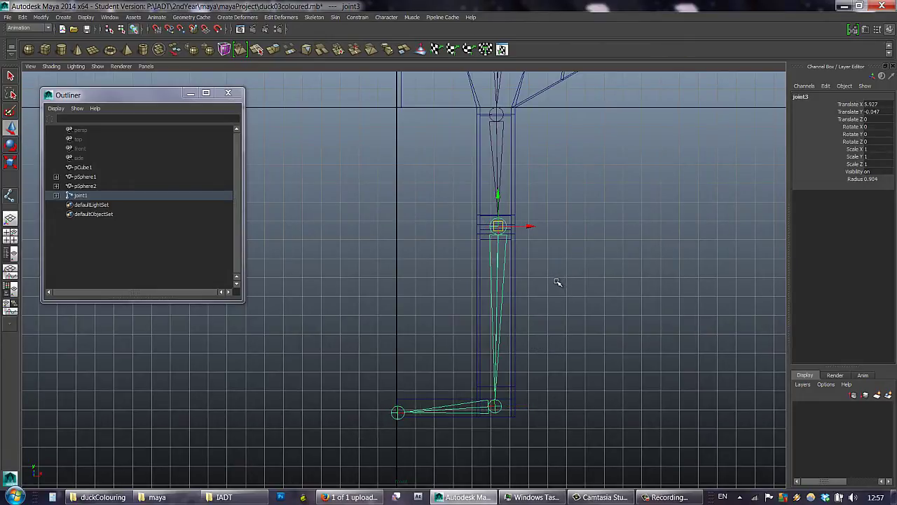
In the wireframe view facing both legs, select the hip joint and move it into one leg, to about Translate Z 2.58.
alt+middle_drag(541, 160, 537, 181)
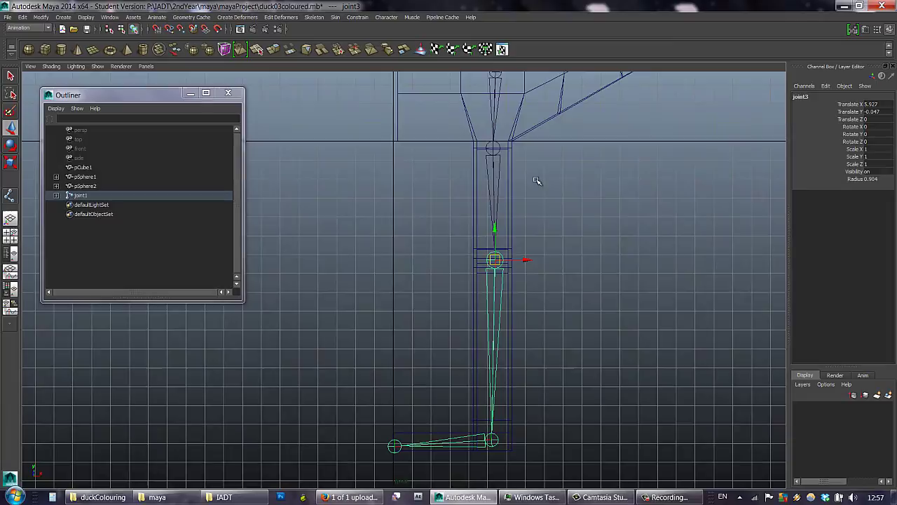
key(space)
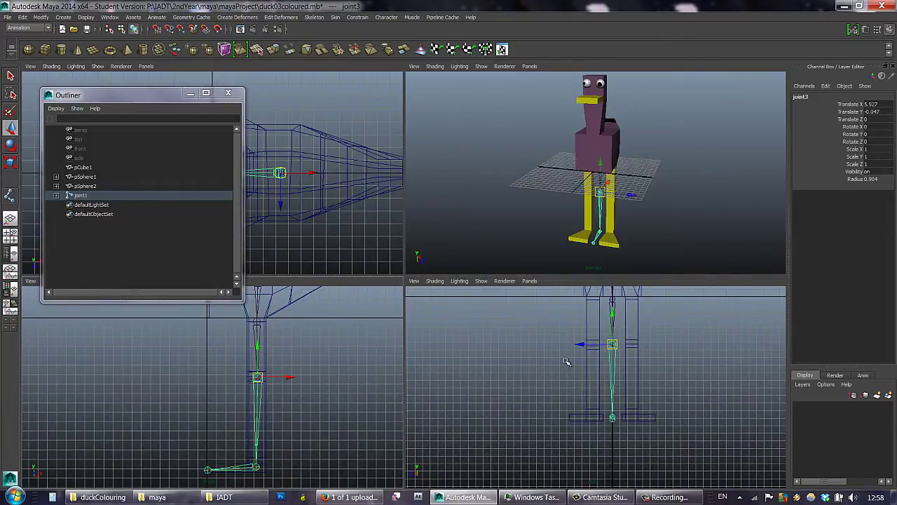
key(space)
alt+middle_drag(523, 194, 545, 227)
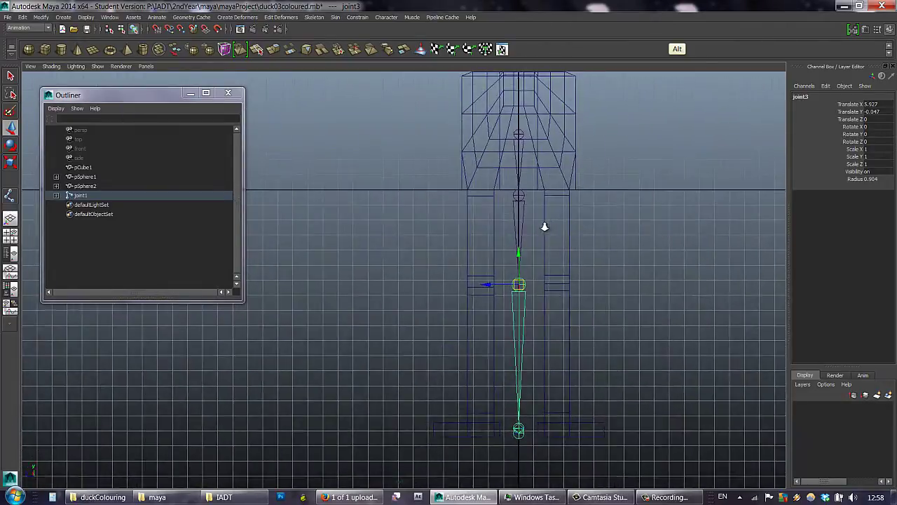
alt+right_drag(545, 226, 511, 197)
alt+click(511, 196)
click(514, 203)
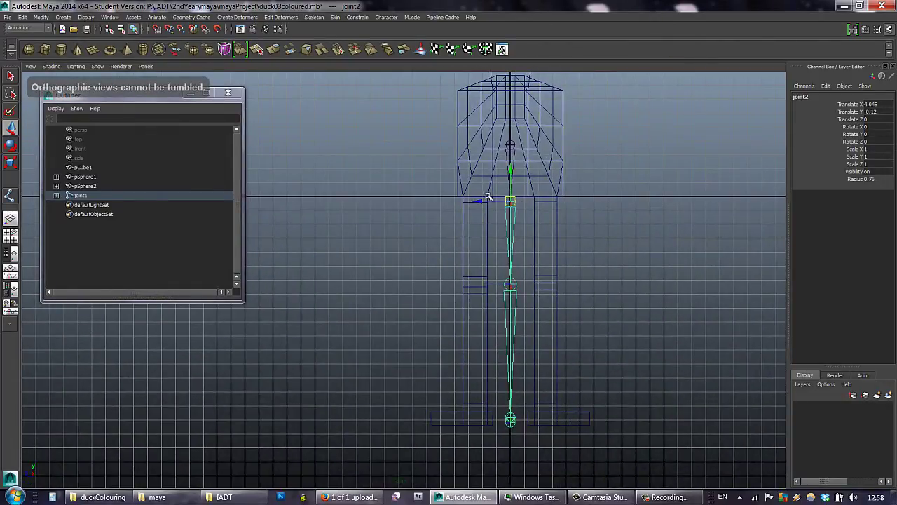
drag(480, 202, 515, 204)
In the perspective view's wireframe display, select the toe joint and move it sideways within the foot to about Translate Z 0.86.
key(space)
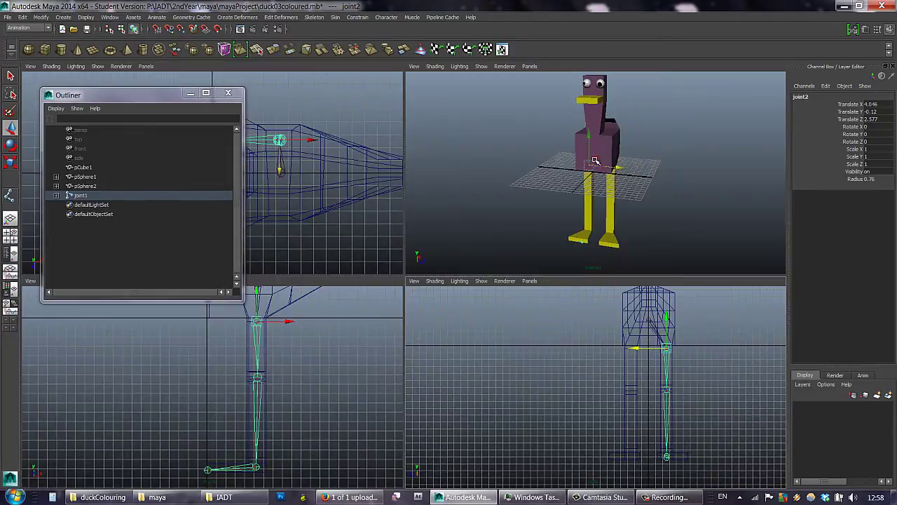
alt+drag(589, 190, 610, 170)
key(4)
mouse_move(611, 171)
alt+middle_down()
mouse_move(638, 158)
mouse_move(597, 178)
alt+middle_up()
key(space)
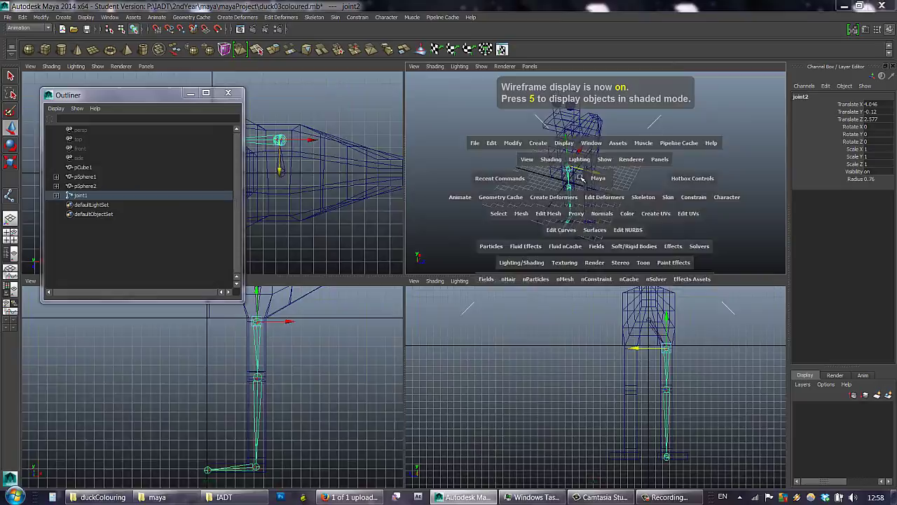
alt+drag(479, 215, 502, 184)
alt+middle_drag(502, 186, 549, 193)
alt+right_drag(617, 199, 749, 210)
alt+drag(601, 228, 572, 256)
click(546, 405)
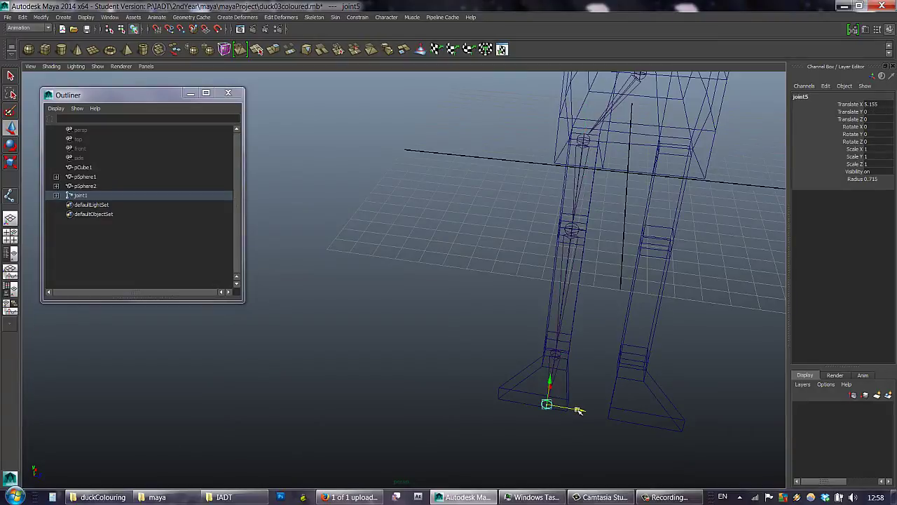
drag(579, 410, 590, 255)
alt+drag(639, 204, 617, 225)
In the duck's side profile, build a five-joint chain with the Joint Tool from the base of the neck up to the head and out to the beak tip.
key(space)
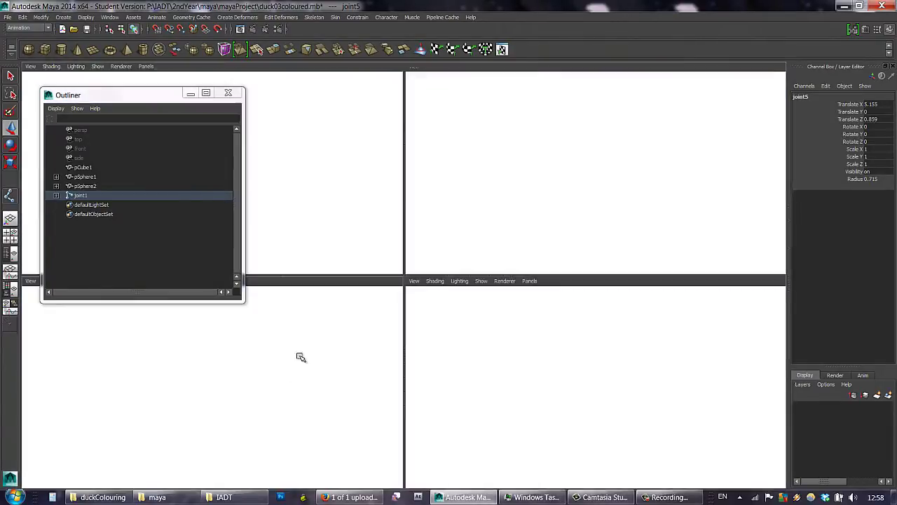
key(space)
alt+middle_drag(577, 200, 623, 388)
alt+middle_drag(638, 222, 671, 265)
alt+right_drag(543, 247, 506, 246)
alt+click(540, 152)
alt+middle_drag(541, 152, 530, 203)
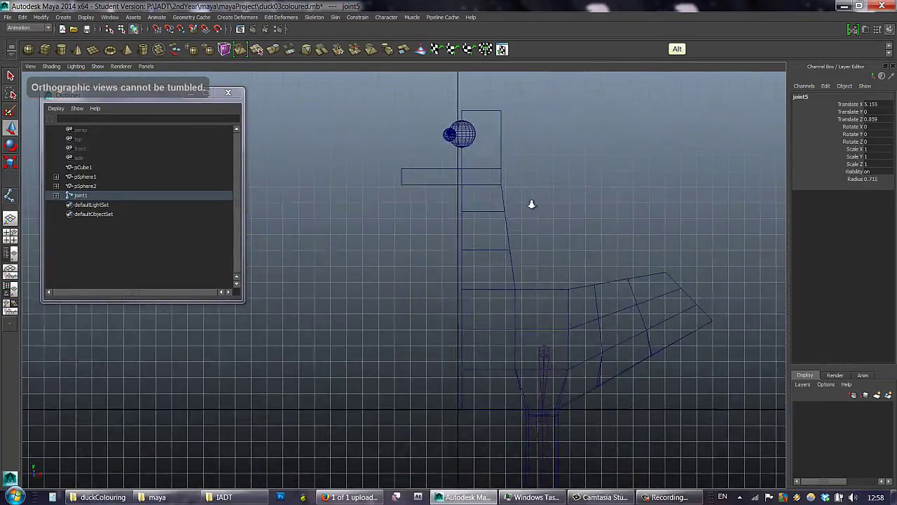
alt+right_drag(531, 203, 517, 200)
click(317, 21)
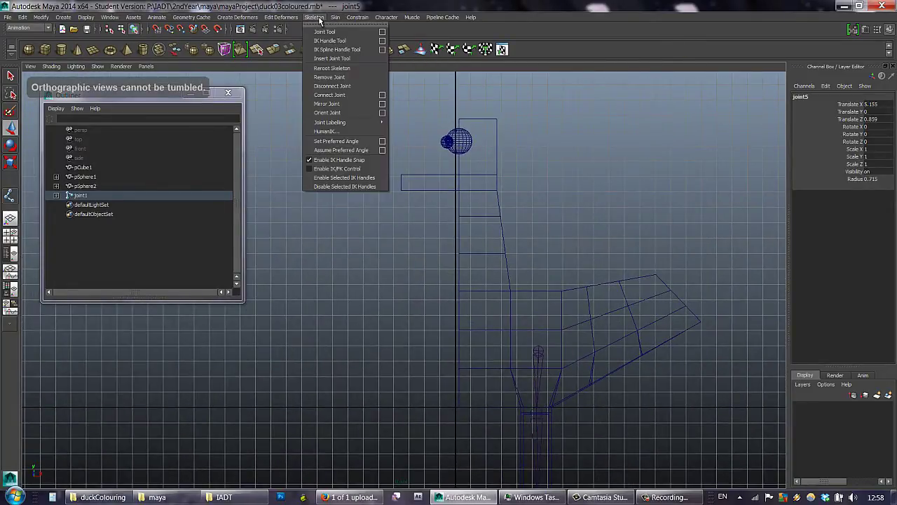
click(326, 33)
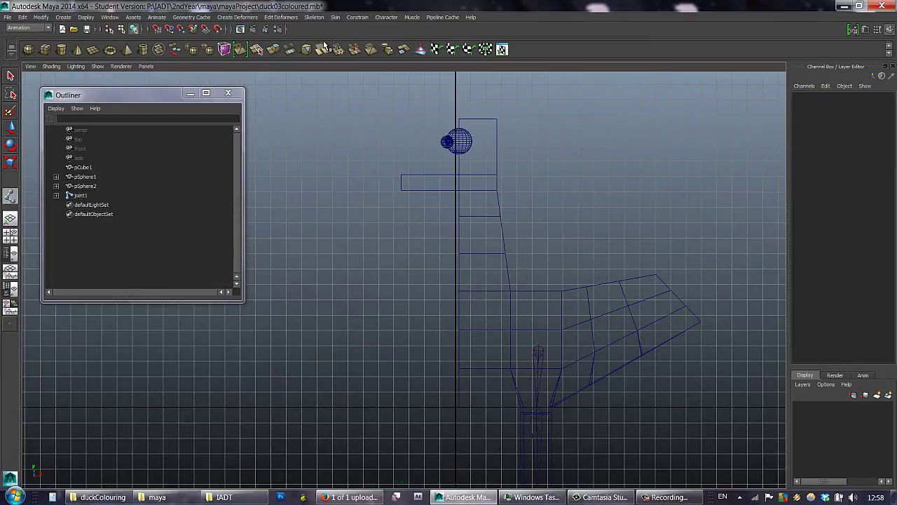
click(481, 290)
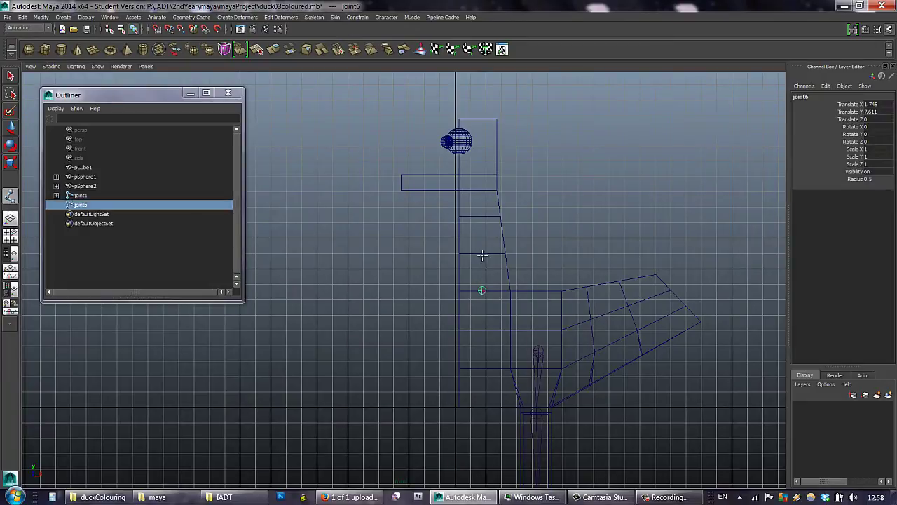
click(480, 252)
click(479, 217)
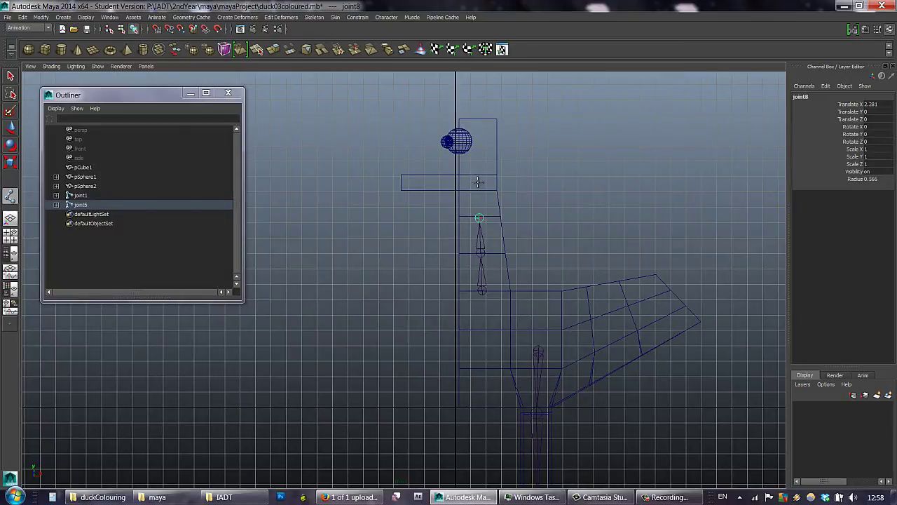
click(477, 182)
click(401, 182)
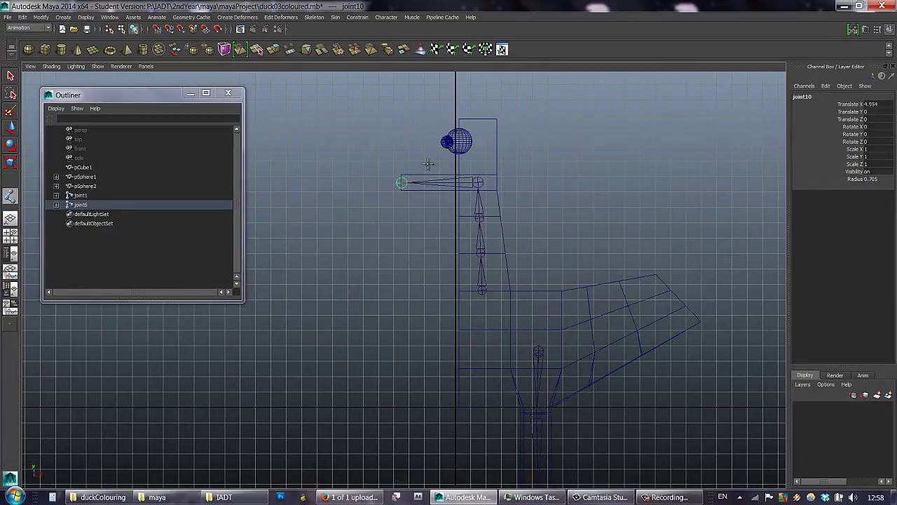
key(w)
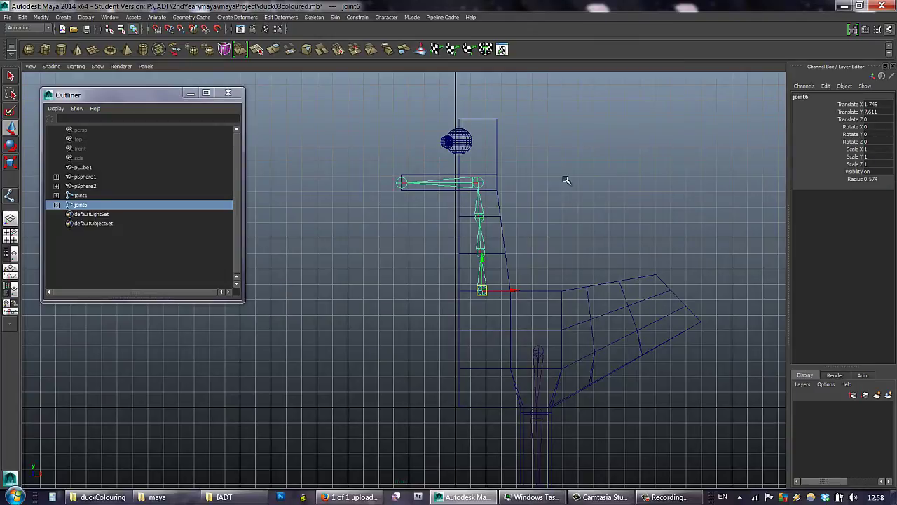
Build a three-joint chain with the Joint Tool along the middle of the tail, from its base to its tip.
alt+middle_drag(566, 182, 539, 175)
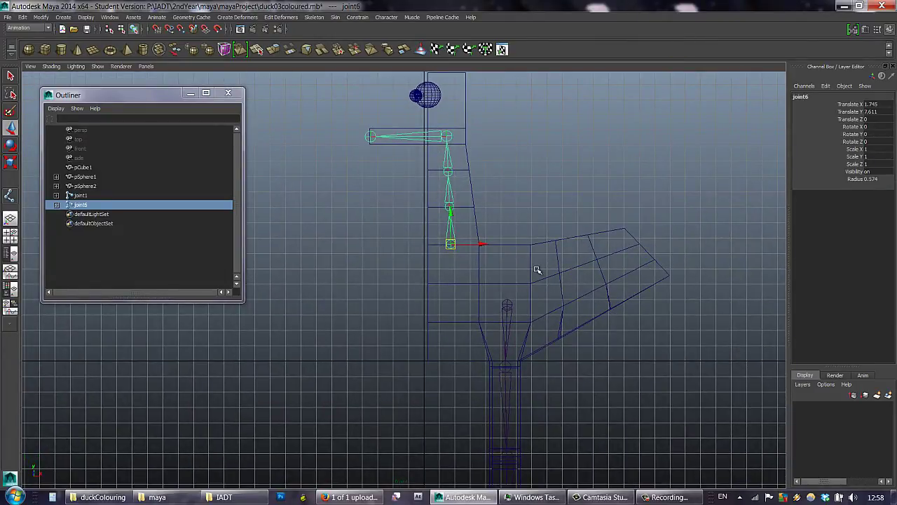
click(314, 17)
click(329, 32)
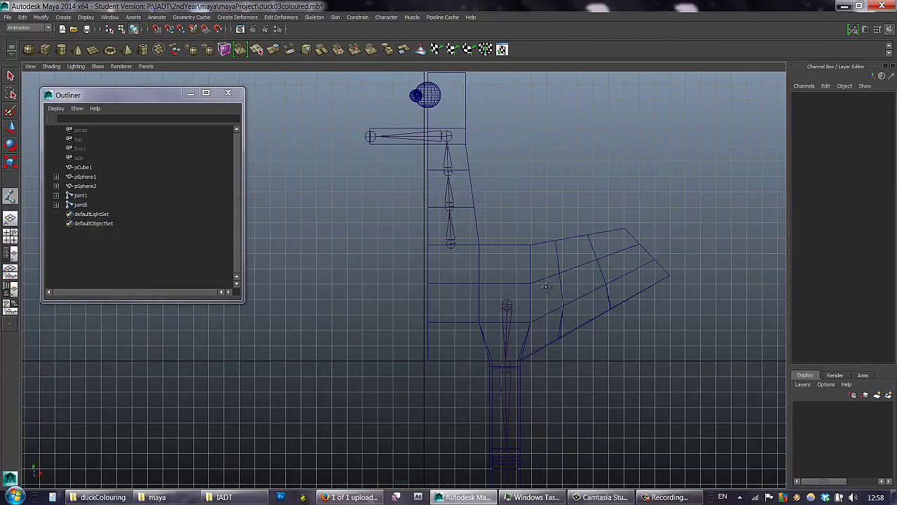
click(560, 282)
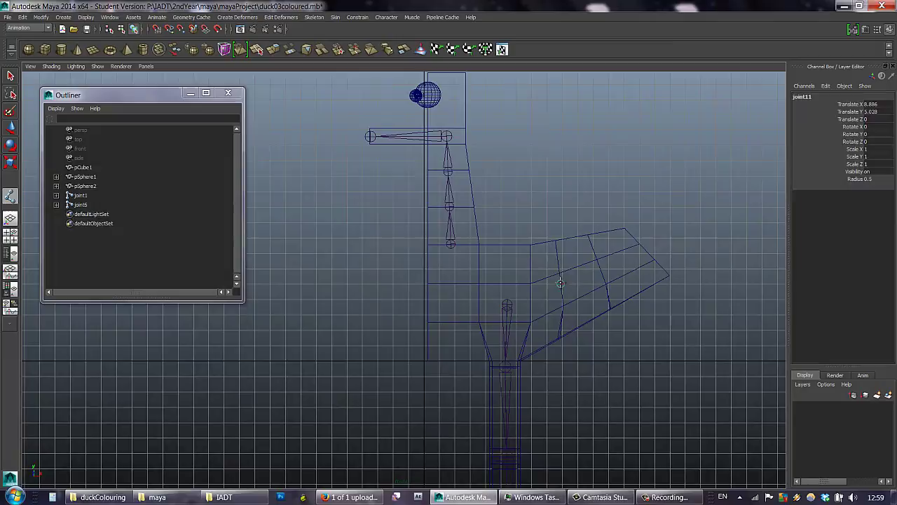
click(602, 269)
click(646, 250)
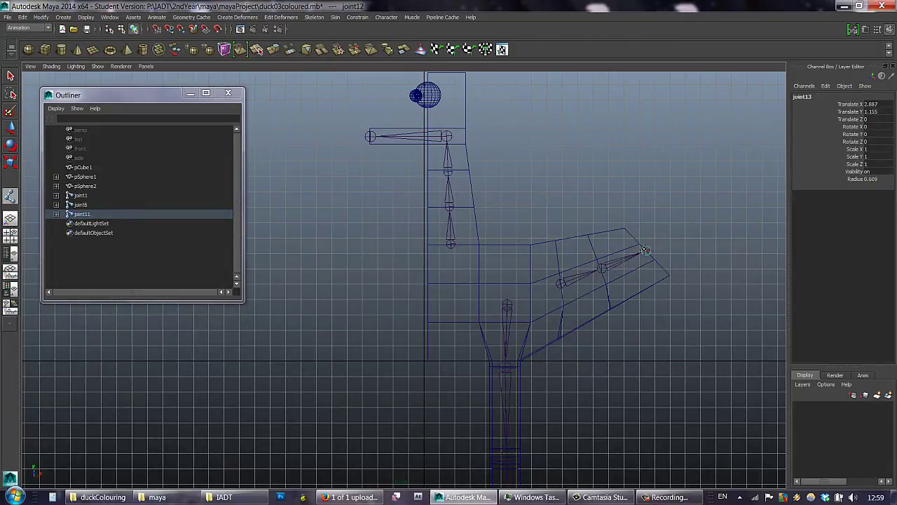
key(Return)
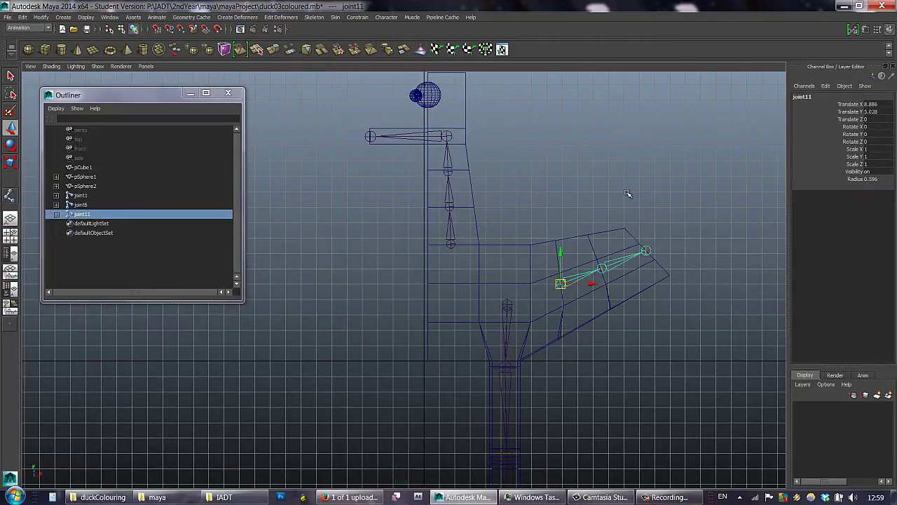
Parent the tail chain's base joint to the root joint in the lower body.
alt+middle_drag(517, 203, 527, 153)
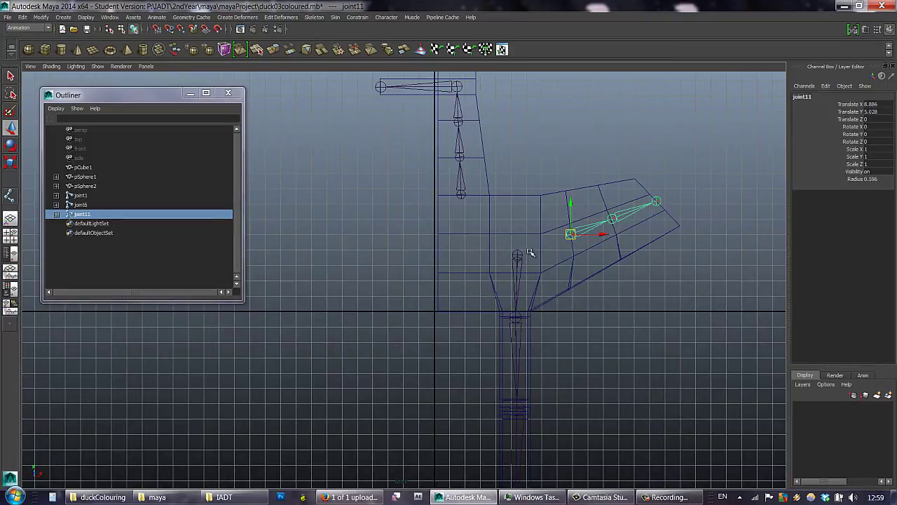
click(573, 237)
click(572, 230)
shift+click(517, 256)
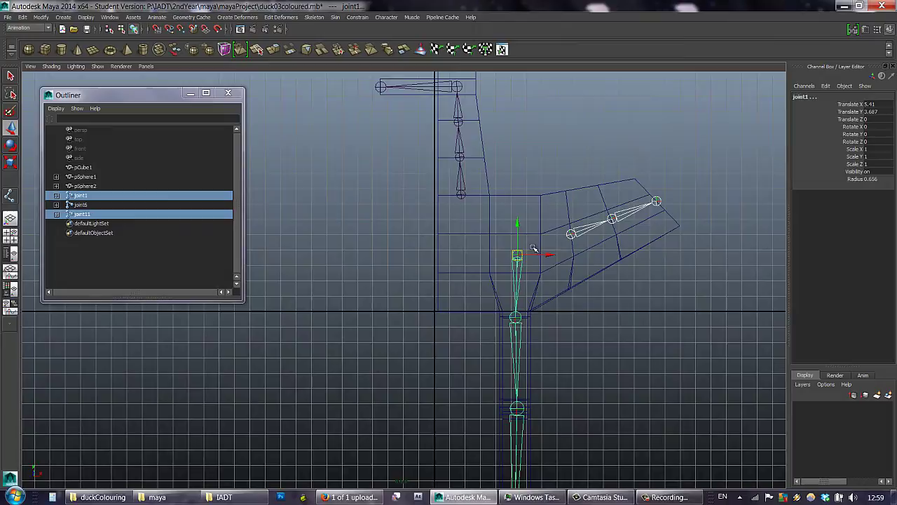
key(p)
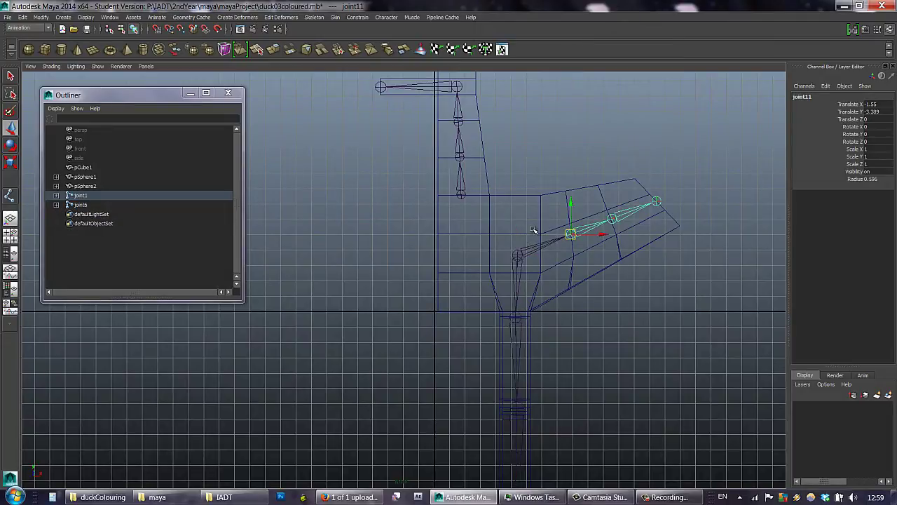
Parent the neck chain's base joint to the root joint in the lower body.
click(461, 196)
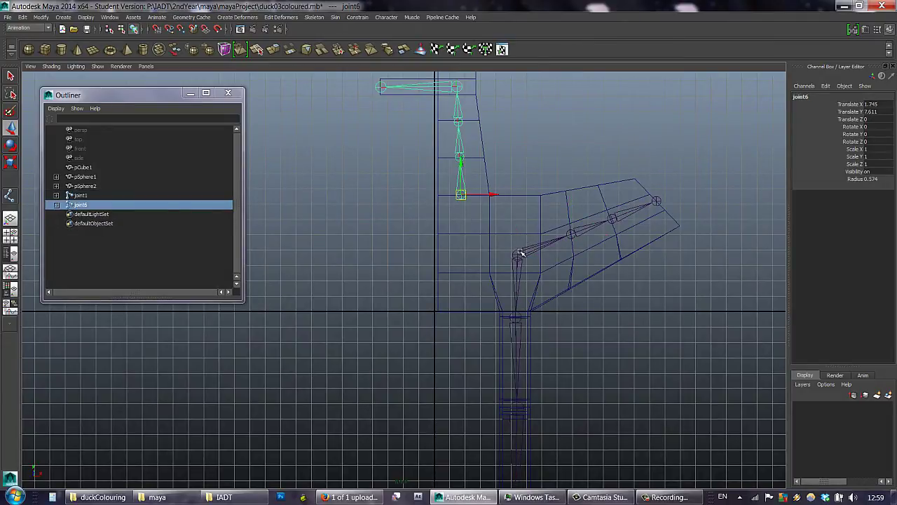
shift+click(517, 255)
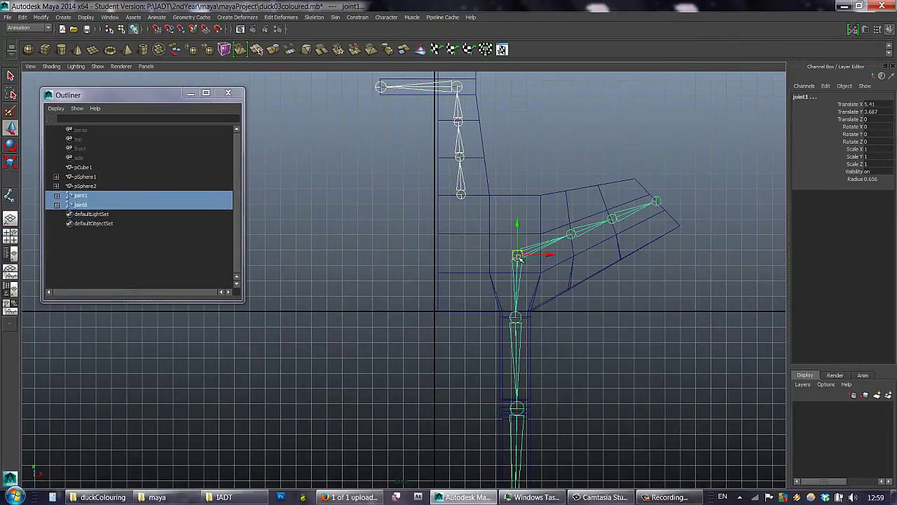
key(p)
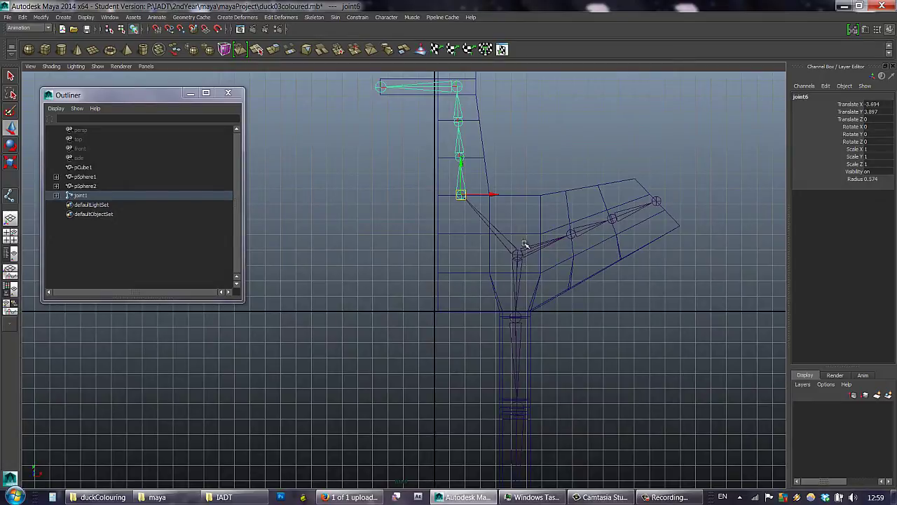
Try nudging the root joint where the leg, neck and tail chains meet, and undo the move.
alt+middle_drag(548, 167, 576, 147)
alt+right_drag(546, 169, 477, 179)
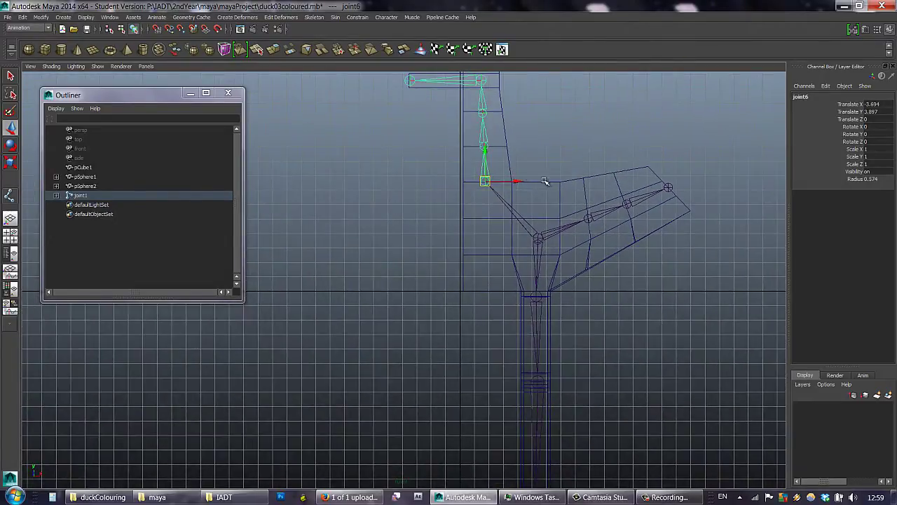
click(539, 241)
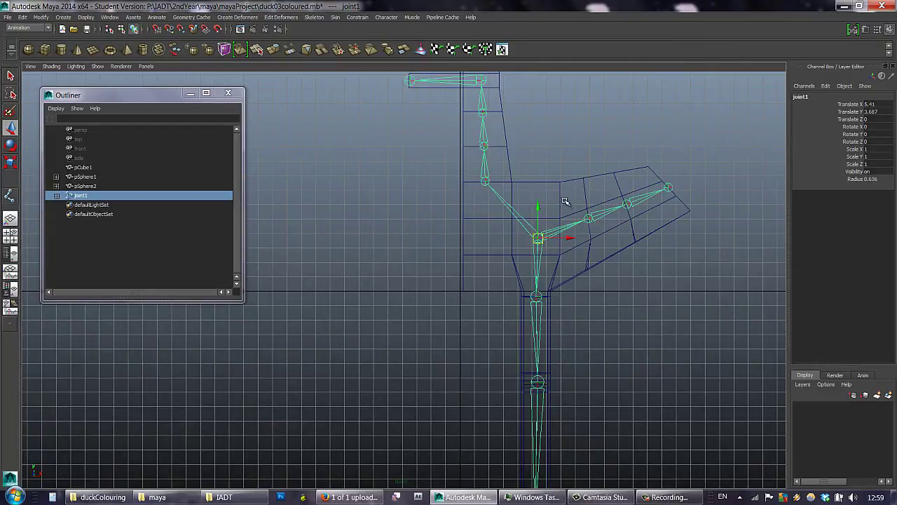
mouse_move(538, 238)
mouse_down()
mouse_move(531, 180)
mouse_move(563, 225)
mouse_move(540, 228)
mouse_up()
key(ctrl+z)
alt+middle_drag(568, 185, 601, 184)
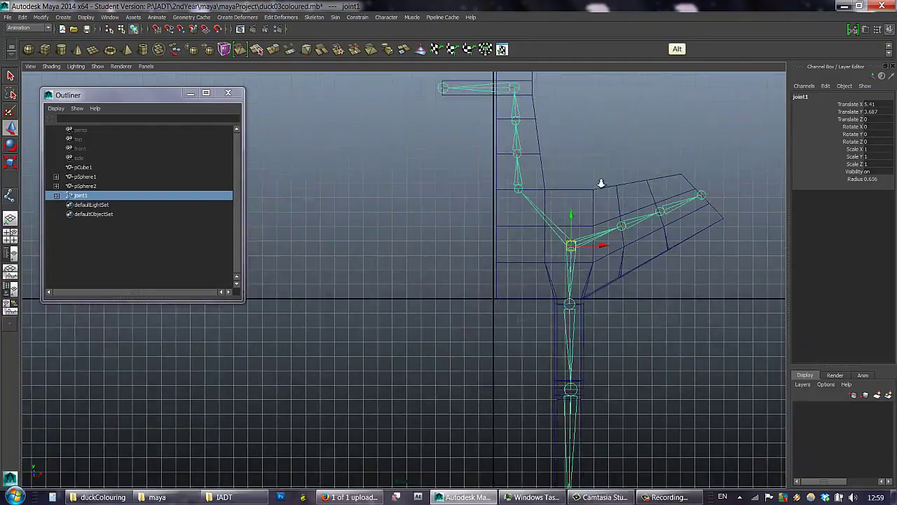
alt+right_drag(600, 184, 528, 193)
key(z)
key(z)
key(z)
key(z)
key(z)
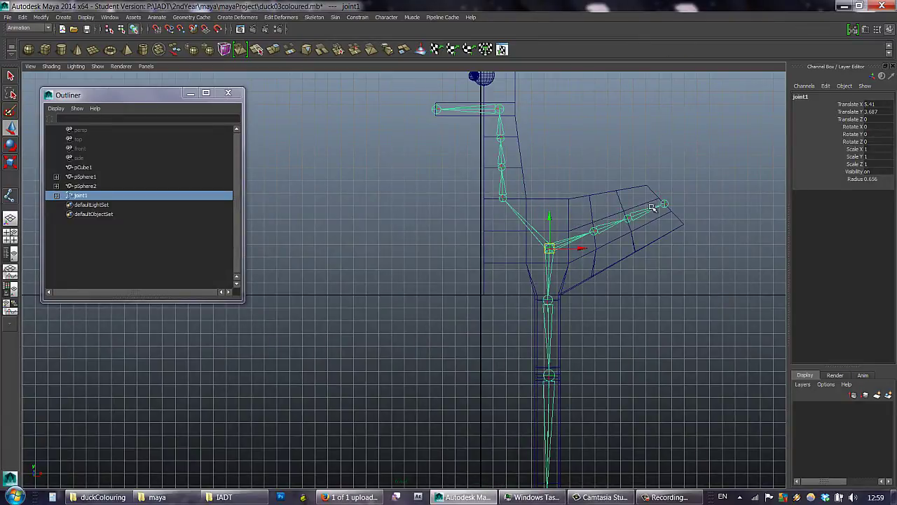
alt+middle_drag(589, 180, 581, 172)
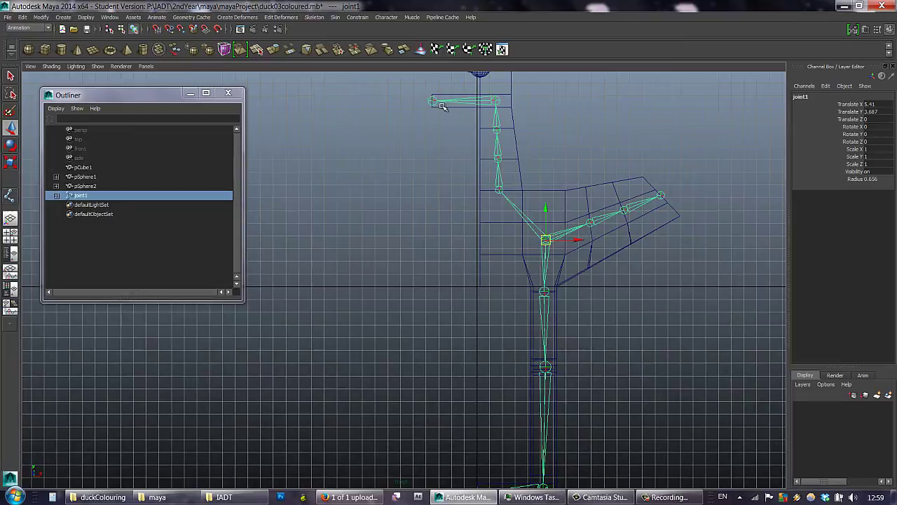
Examine the leg chain in the perspective view, selecting its hip joint and knee joint in turn.
alt+middle_drag(613, 207, 613, 179)
alt+right_drag(612, 179, 560, 201)
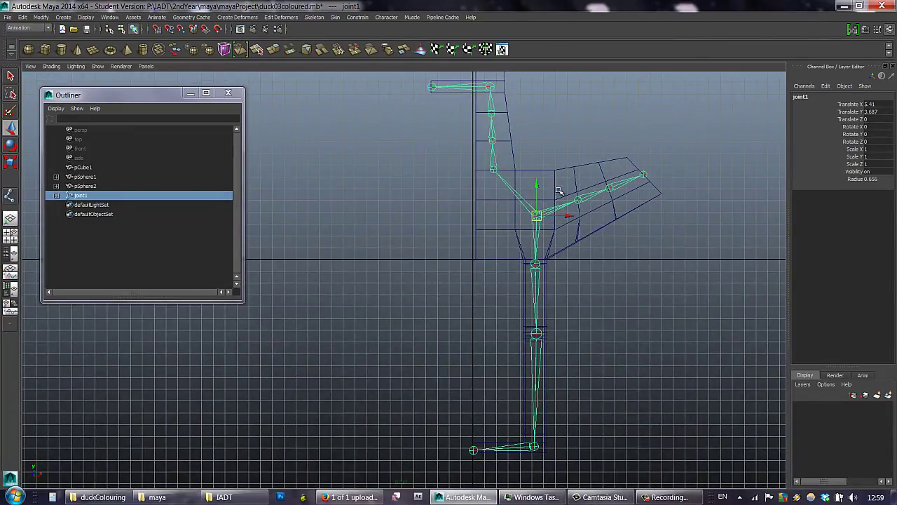
key(space)
alt+drag(603, 177, 561, 167)
key(space)
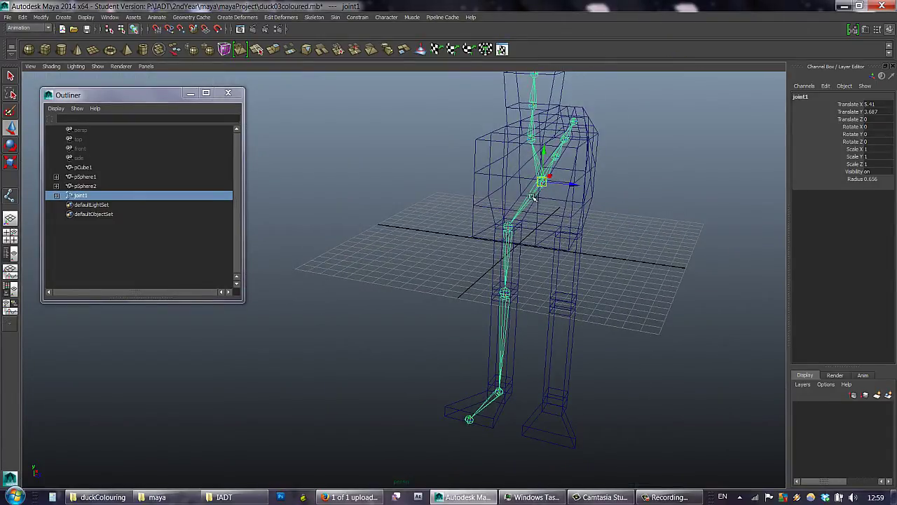
alt+drag(517, 176, 484, 228)
click(483, 230)
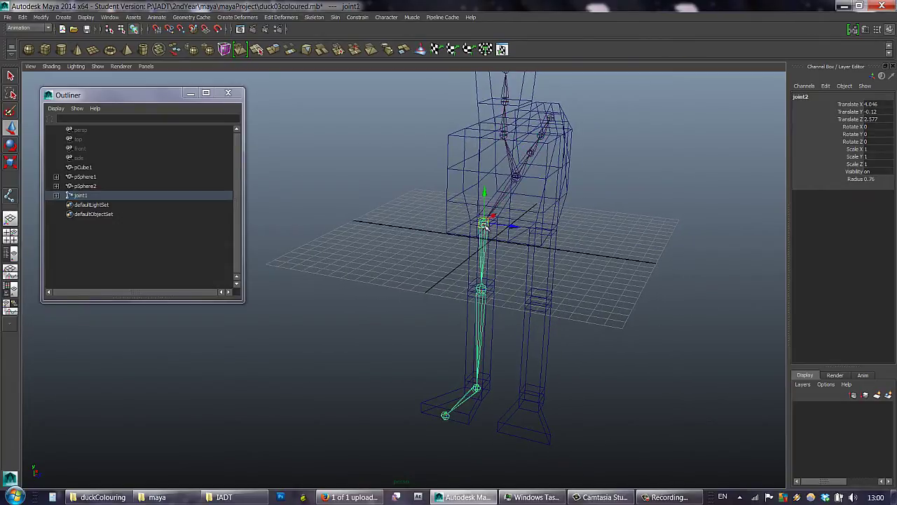
click(482, 297)
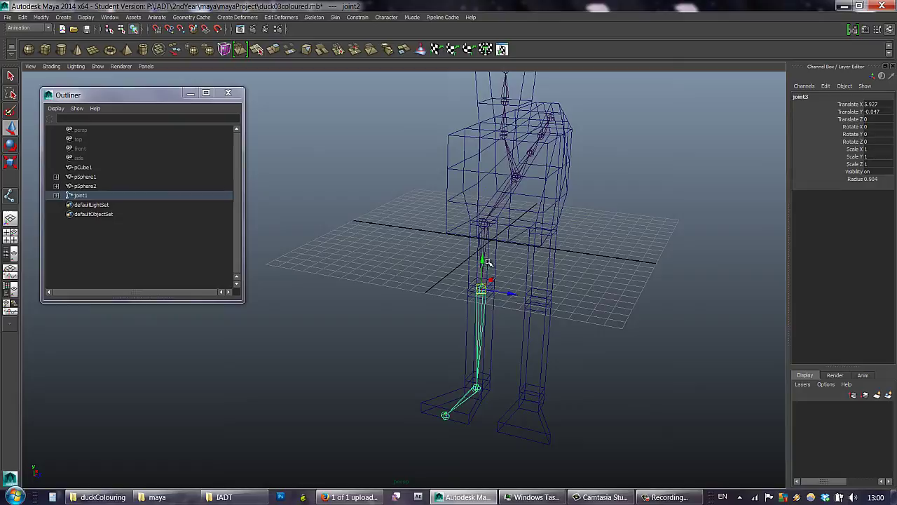
mouse_move(493, 181)
alt+mouse_down()
mouse_move(471, 197)
mouse_move(554, 181)
mouse_move(537, 175)
mouse_move(537, 190)
mouse_move(504, 170)
mouse_move(483, 172)
alt+mouse_up()
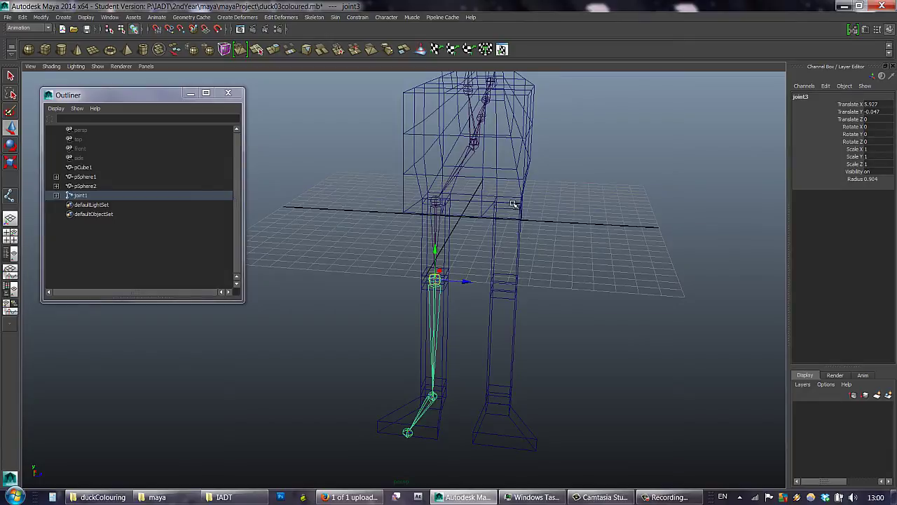
Mirror the leg chain from its hip joint across XY with the Behavior function to create the other leg's joints.
click(436, 204)
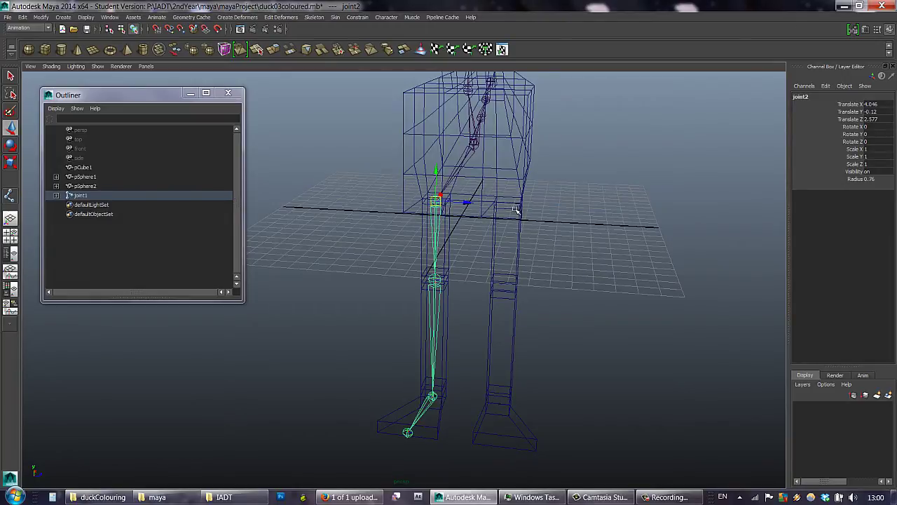
alt+middle_drag(557, 172, 572, 155)
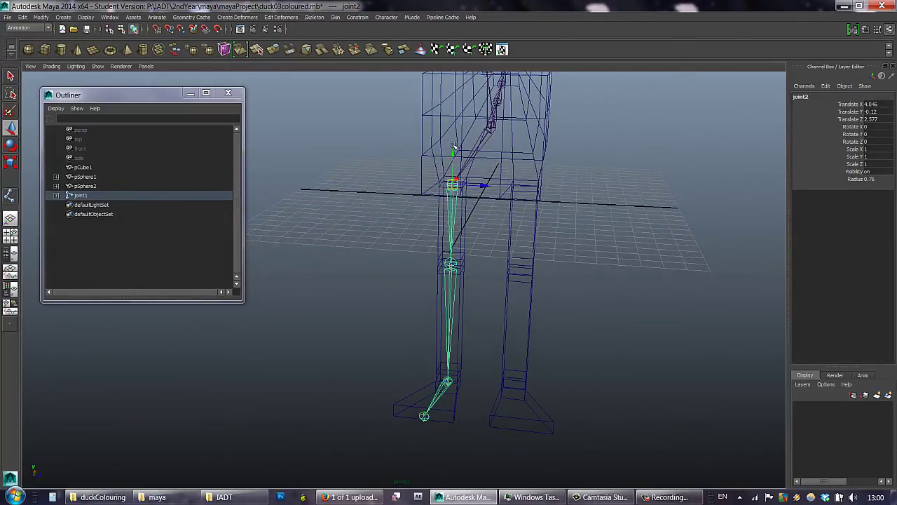
click(312, 17)
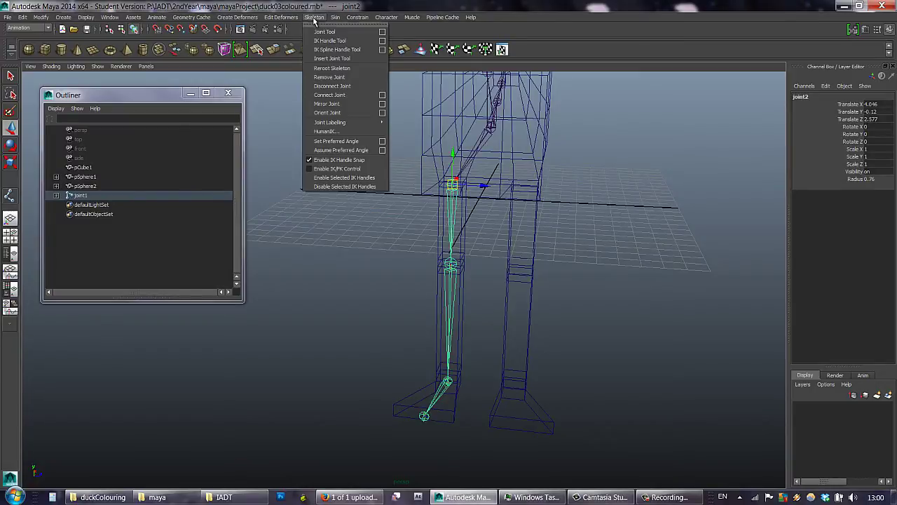
click(383, 104)
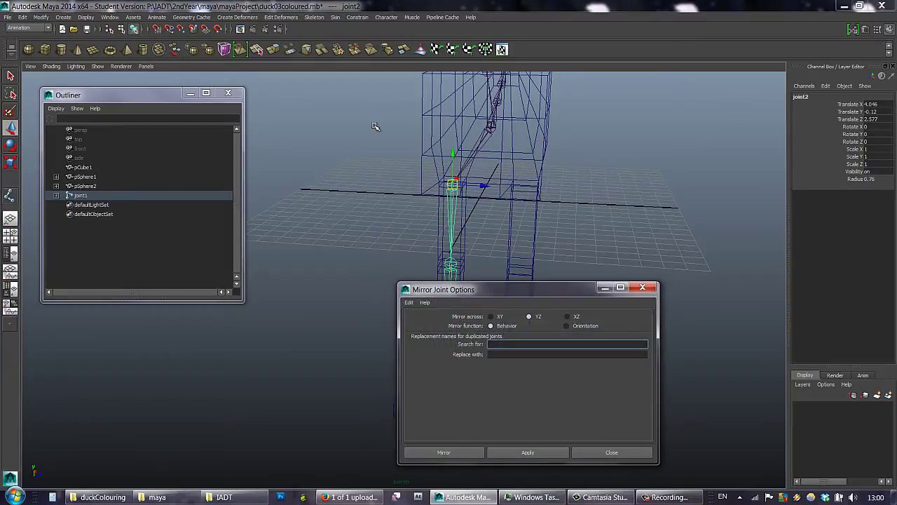
drag(518, 288, 245, 148)
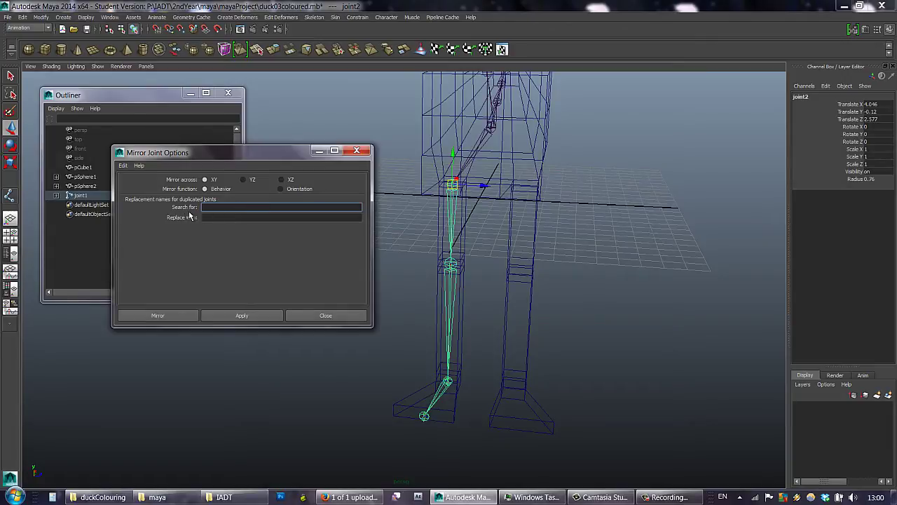
click(242, 316)
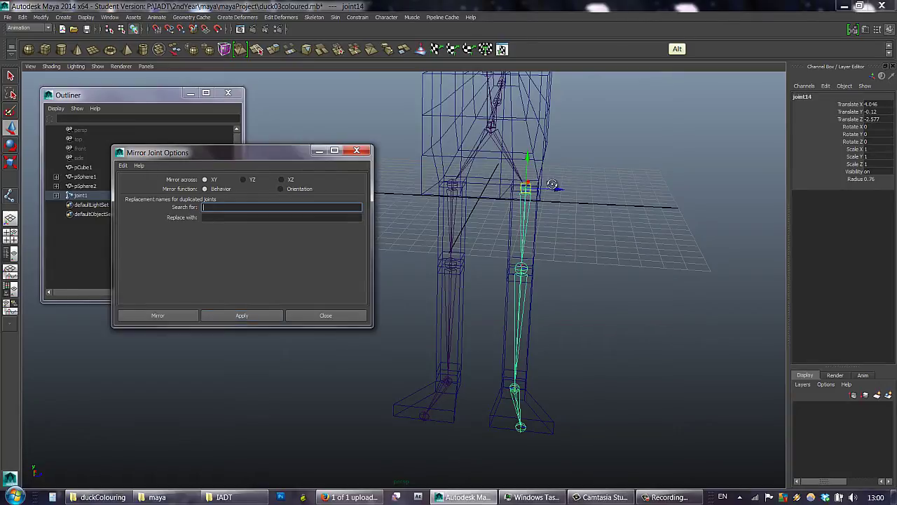
alt+drag(553, 184, 559, 201)
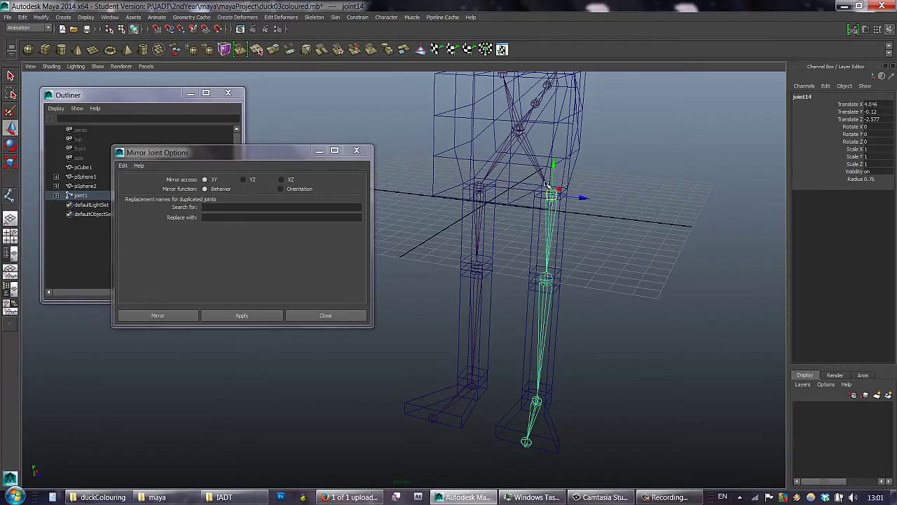
click(243, 180)
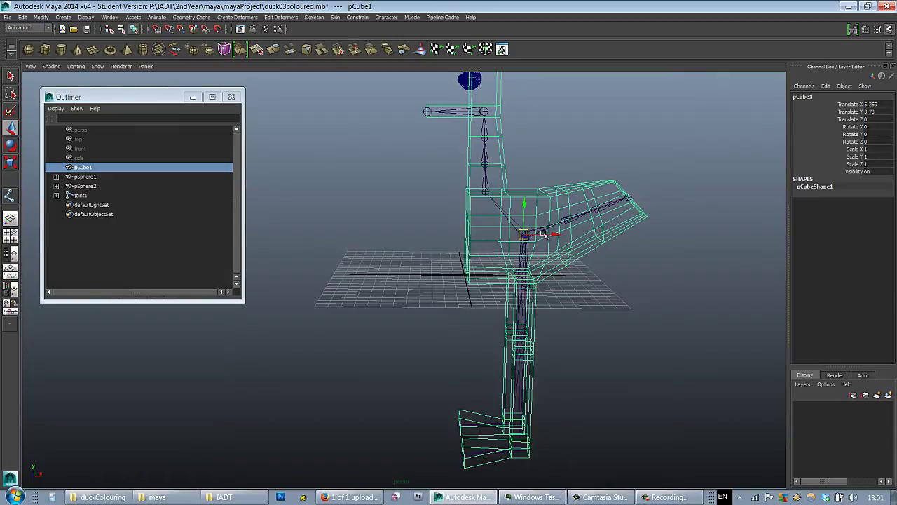
Select the skeleton's root joint together with the duck body mesh, and open the Smooth Bind options.
alt+drag(563, 147, 534, 211)
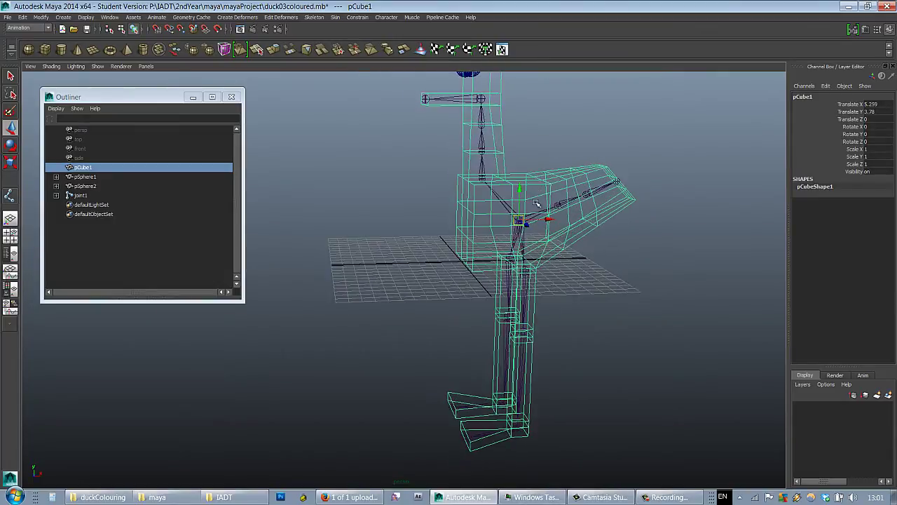
key(q)
click(523, 222)
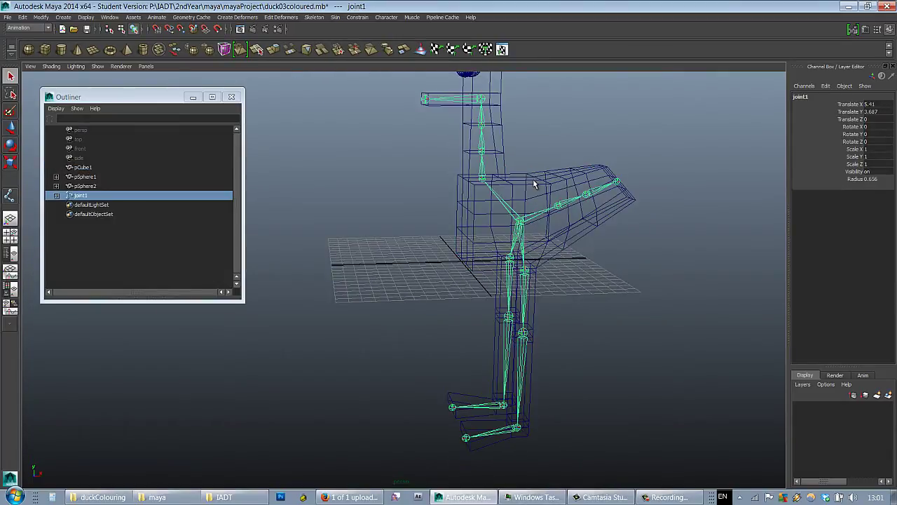
shift+click(533, 182)
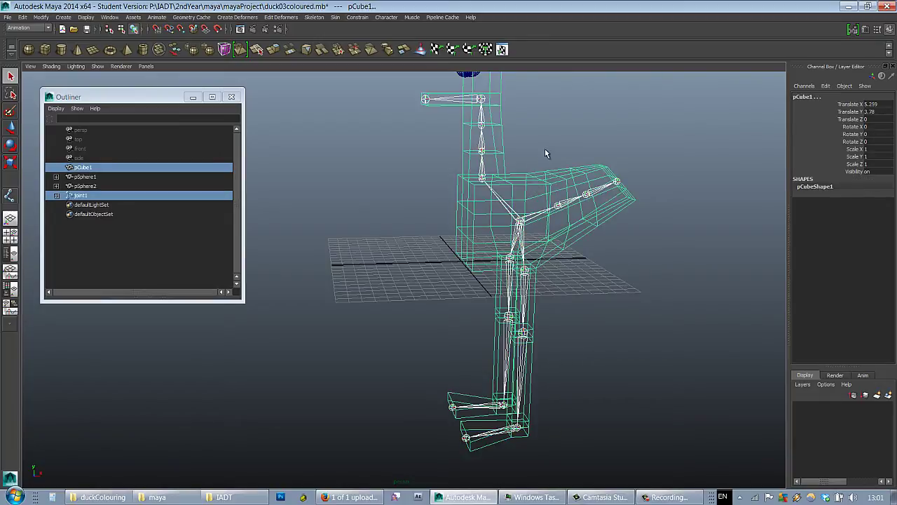
click(336, 16)
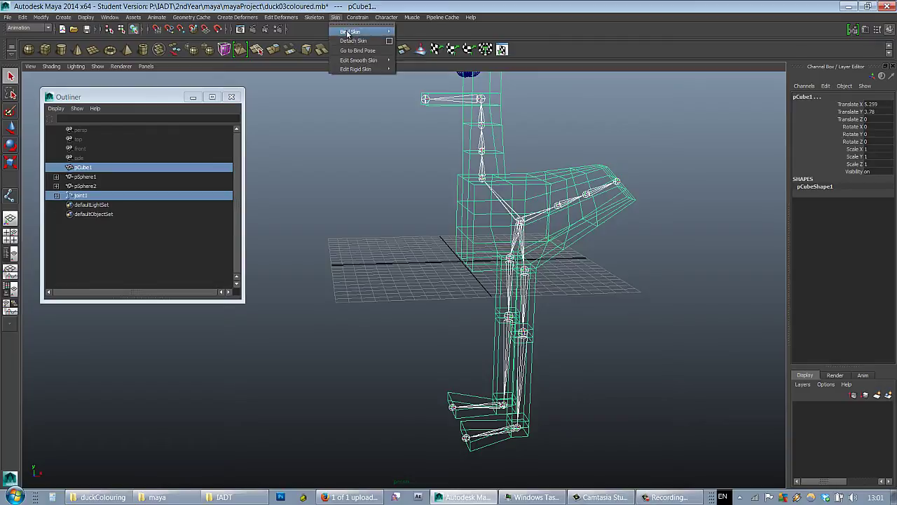
mouse_move(365, 32)
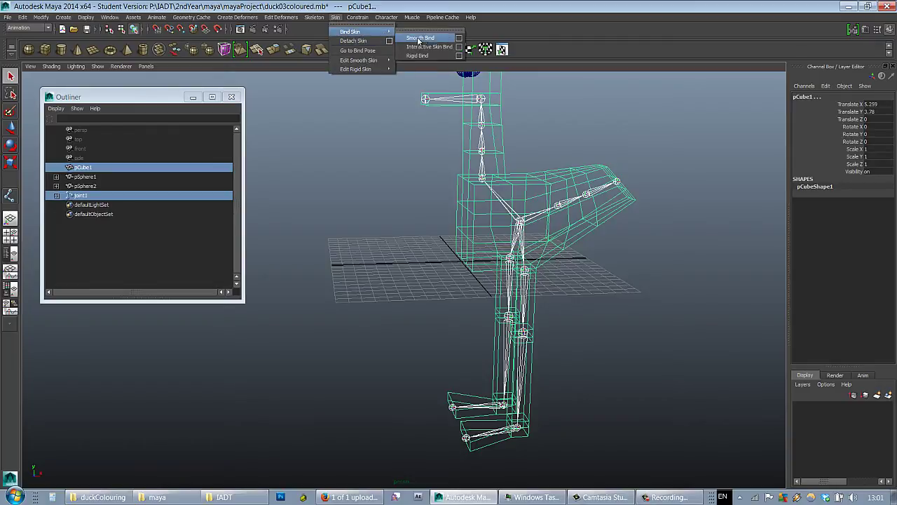
click(460, 38)
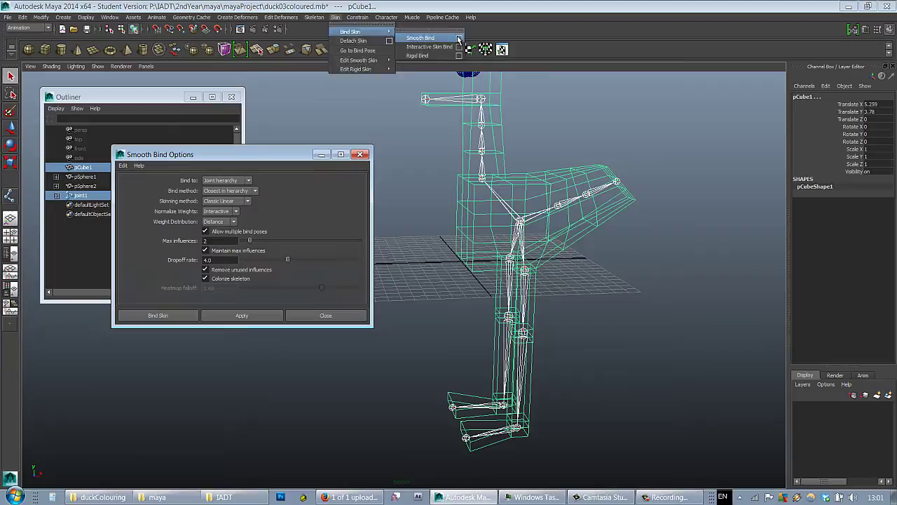
Smooth bind the body mesh to the Joint hierarchy using Closest in hierarchy and 2 max influences.
click(246, 180)
click(239, 182)
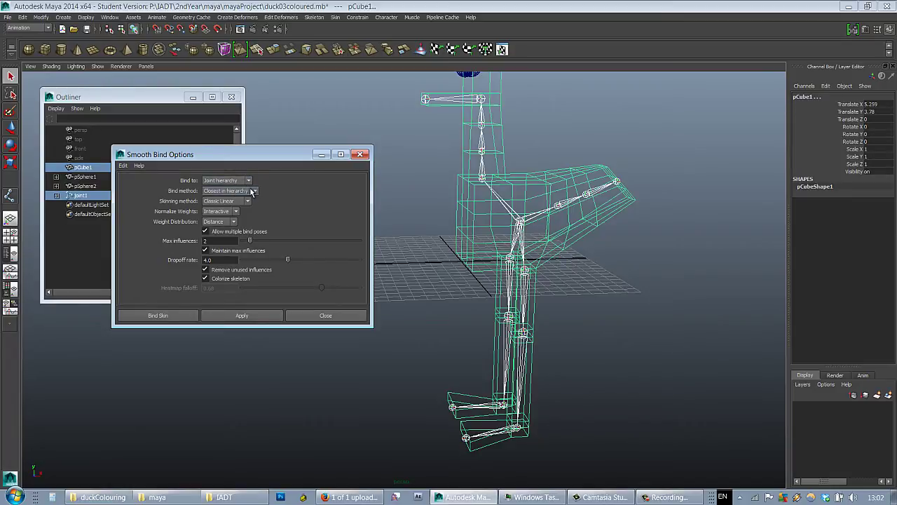
click(254, 192)
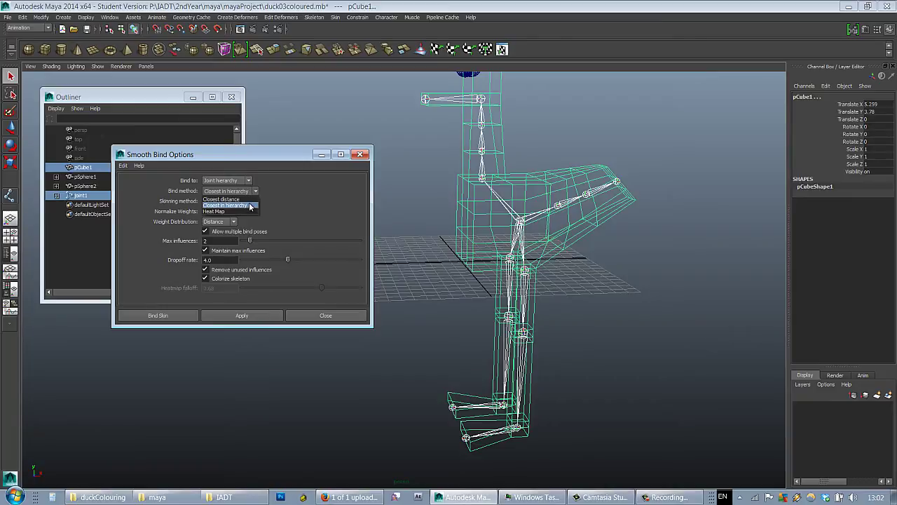
click(250, 205)
click(216, 240)
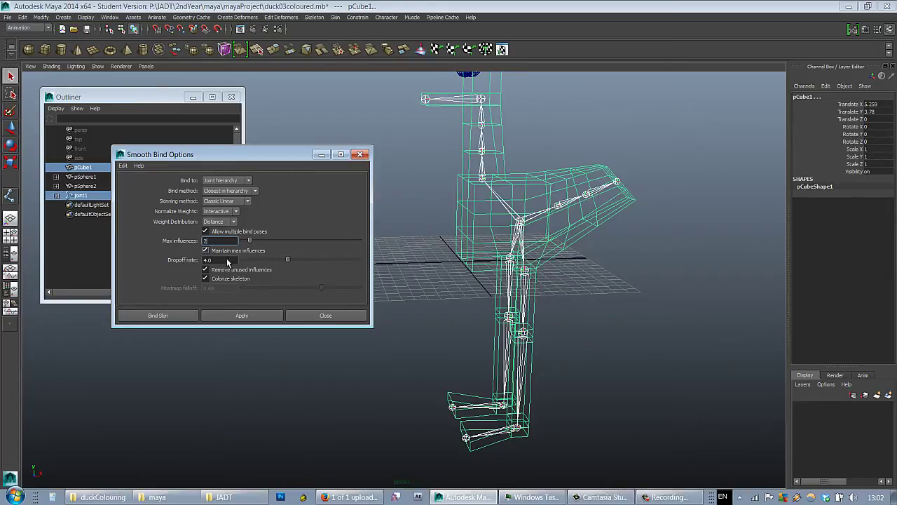
click(158, 315)
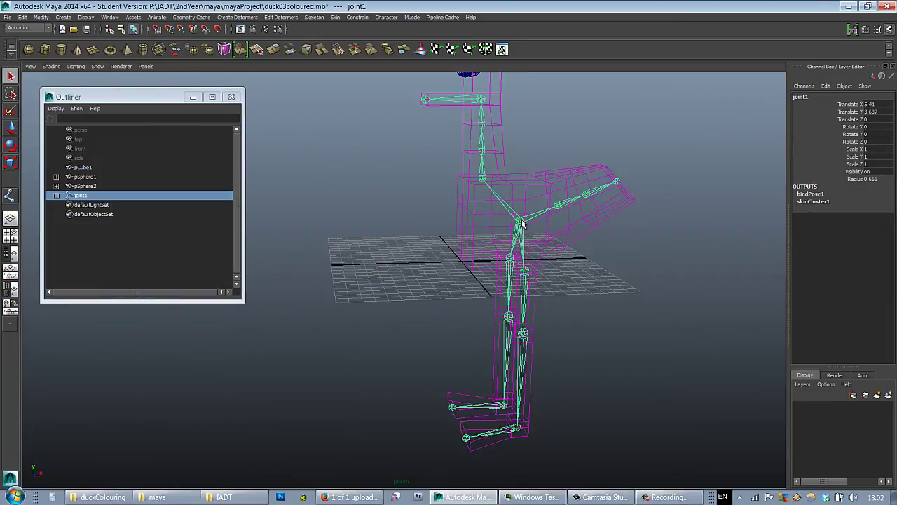
Test the binding by moving the root joint, and undo each move.
key(w)
drag(523, 197, 530, 180)
key(ctrl+z)
alt+middle_drag(530, 170, 590, 190)
scroll(527, 186, down, 2)
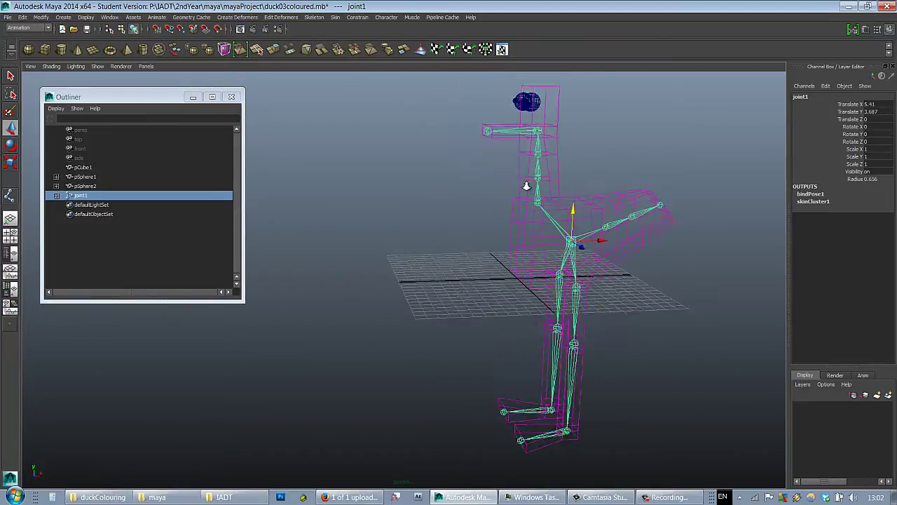
mouse_move(557, 211)
mouse_down()
mouse_move(557, 238)
mouse_move(558, 209)
mouse_up()
key(ctrl+z)
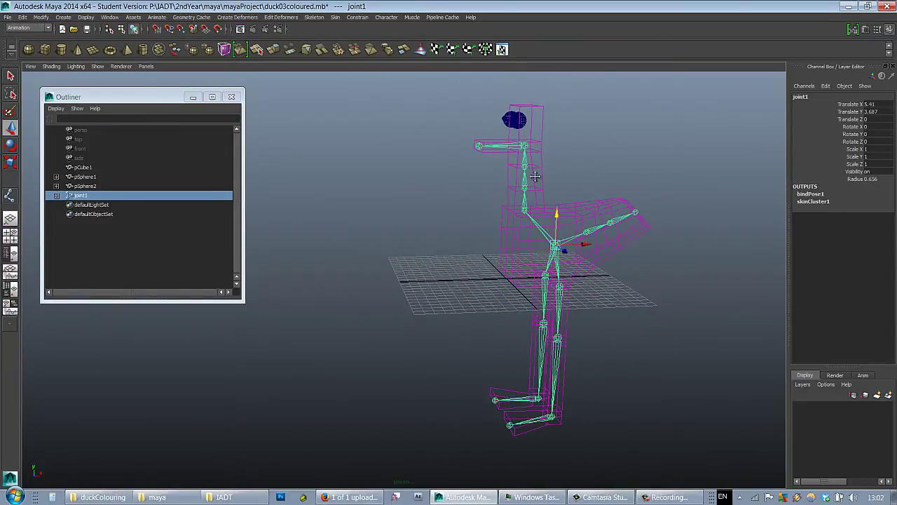
Try rotating the middle tail joints with the duck in shaded display, and undo the rotation.
alt+middle_drag(534, 176, 502, 209)
alt+right_drag(502, 208, 598, 192)
key(4)
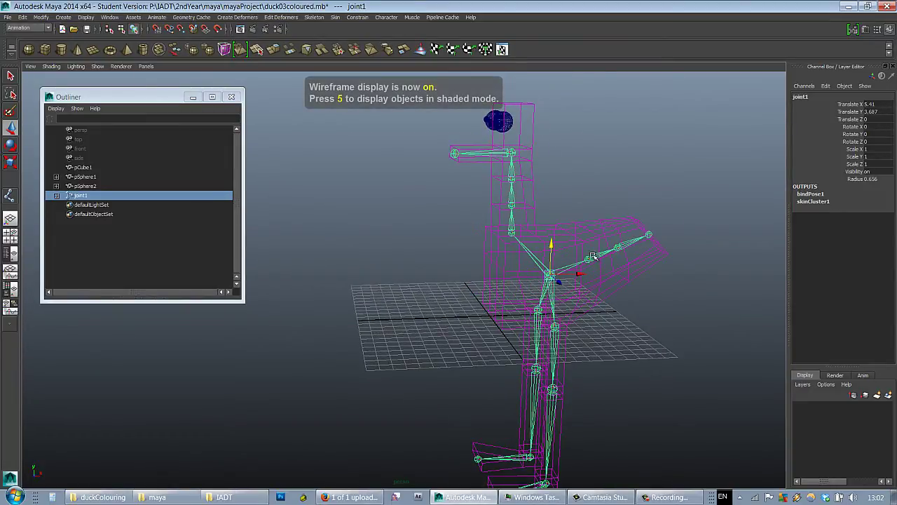
click(604, 256)
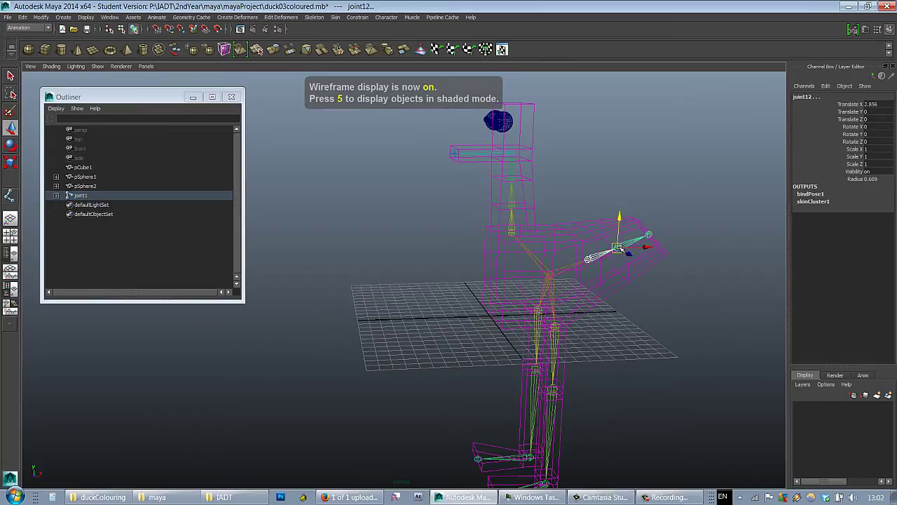
key(5)
key(e)
mouse_move(617, 261)
mouse_down()
mouse_move(593, 272)
mouse_move(631, 291)
mouse_move(633, 279)
mouse_move(609, 281)
mouse_move(569, 236)
mouse_up()
key(ctrl+z)
key(ctrl+z)
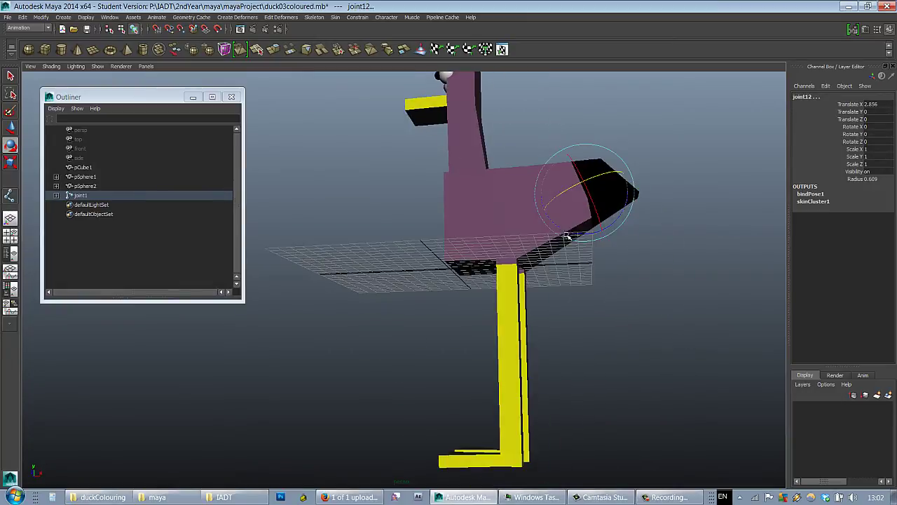
Try bending the mirrored leg by rotating its knee joint.
click(506, 311)
drag(524, 302, 538, 324)
click(510, 339)
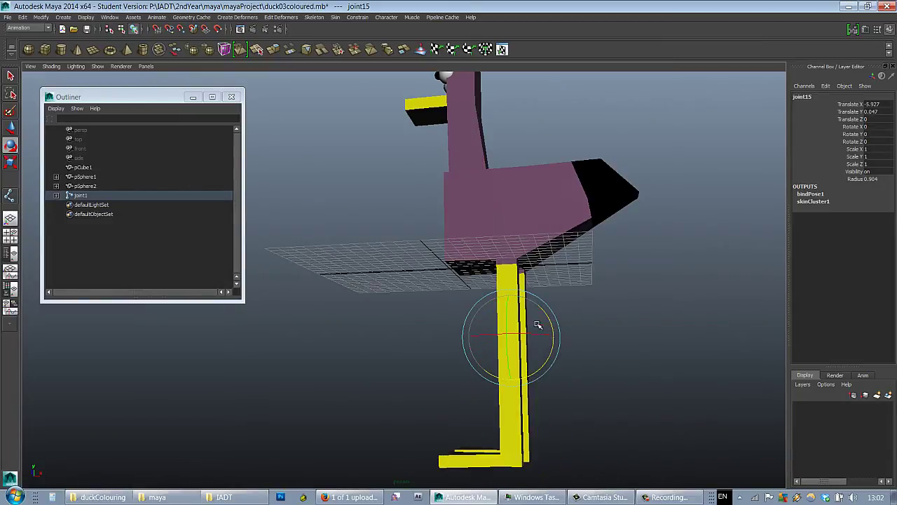
Try rotating the neck joint just below the head joint, and undo the rotation.
alt+drag(462, 209, 502, 196)
click(520, 212)
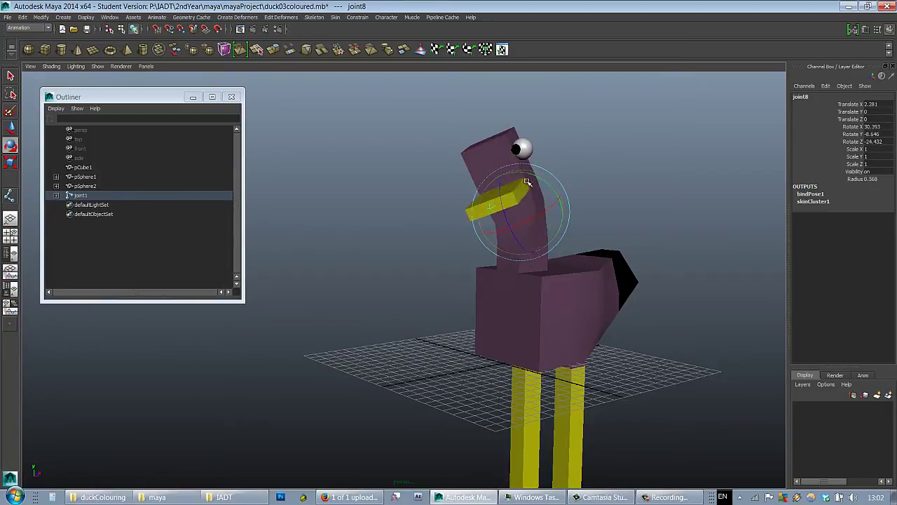
key(ctrl+z)
Parent both eye spheres to the head joint at the top of the neck, with the duck in wireframe display.
alt+drag(559, 164, 577, 179)
alt+right_drag(577, 178, 648, 171)
alt+drag(565, 190, 534, 218)
alt+right_drag(534, 219, 598, 219)
alt+drag(598, 219, 558, 212)
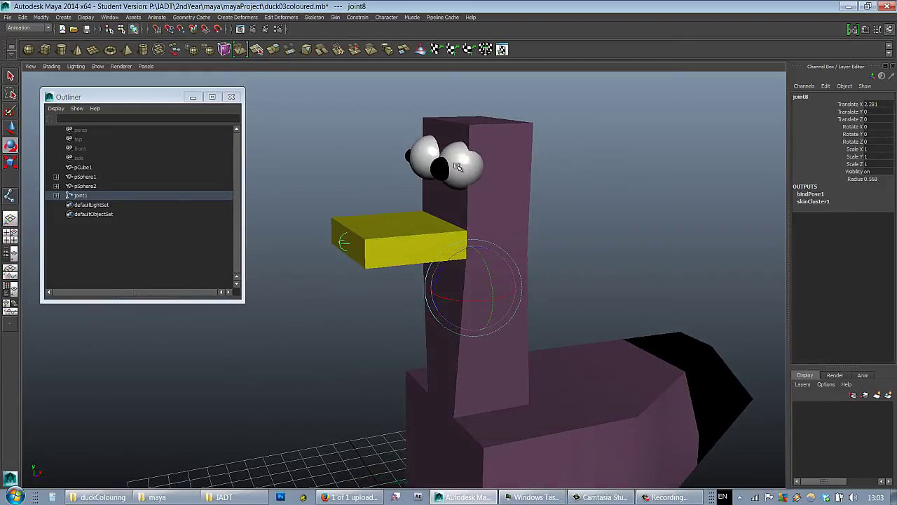
key(4)
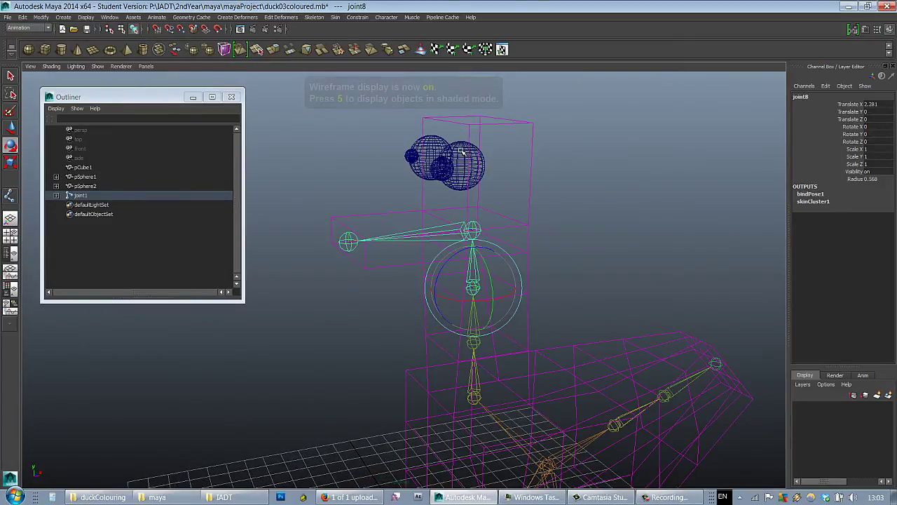
click(447, 145)
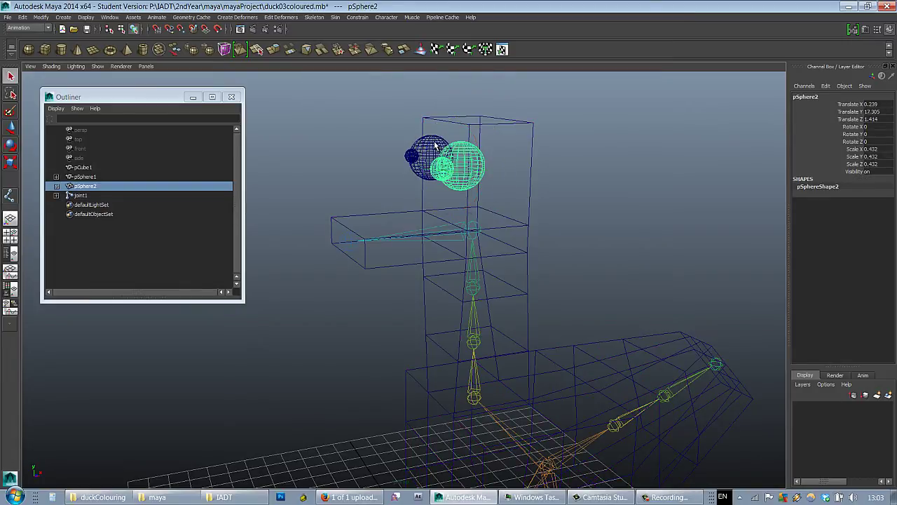
shift+click(442, 148)
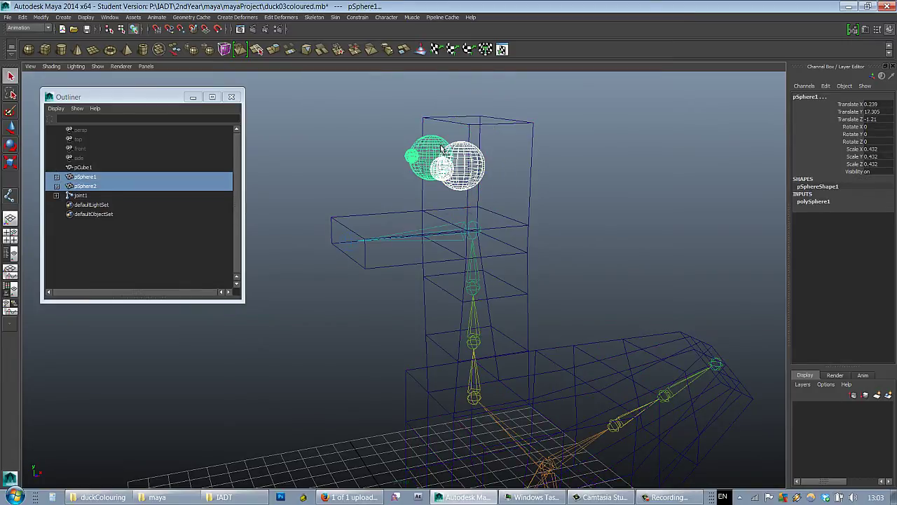
click(464, 225)
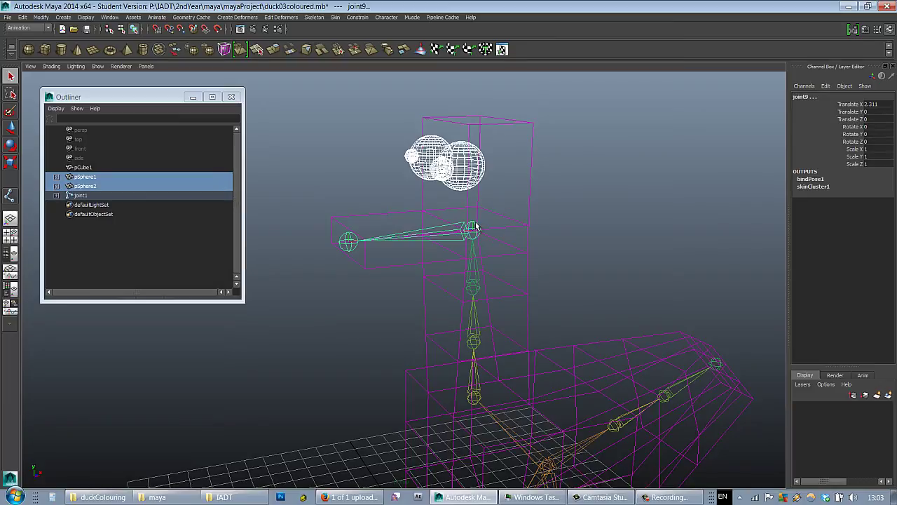
key(p)
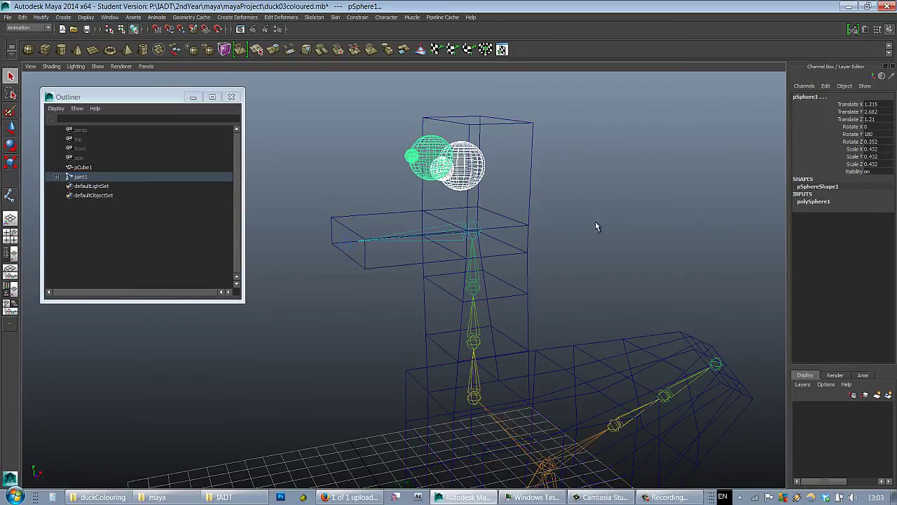
Rotate the neck joint just below the head in shaded display to test that the parented eyes follow the head.
alt+middle_drag(595, 221, 617, 176)
key(5)
alt+middle_drag(581, 203, 592, 222)
alt+right_drag(593, 221, 509, 224)
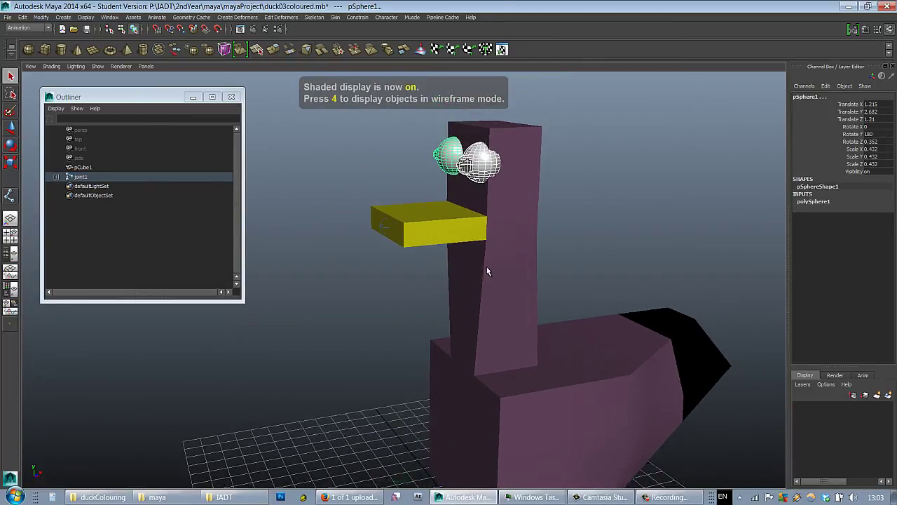
key(Up)
key(e)
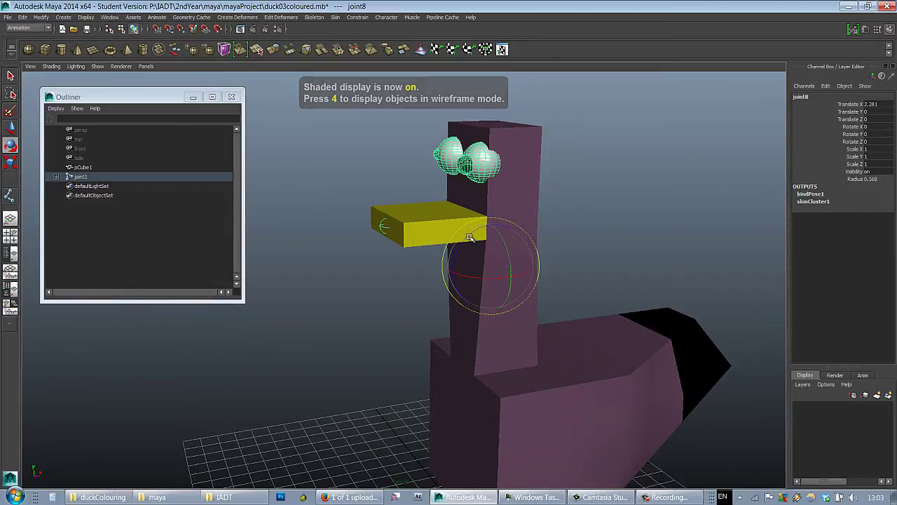
mouse_move(470, 238)
mouse_down()
mouse_move(460, 249)
mouse_move(505, 261)
mouse_move(490, 269)
mouse_move(515, 243)
mouse_move(502, 231)
mouse_up()
drag(485, 275, 499, 267)
alt+drag(462, 221, 540, 249)
alt+middle_drag(526, 224, 465, 272)
alt+right_drag(465, 272, 571, 239)
click(570, 237)
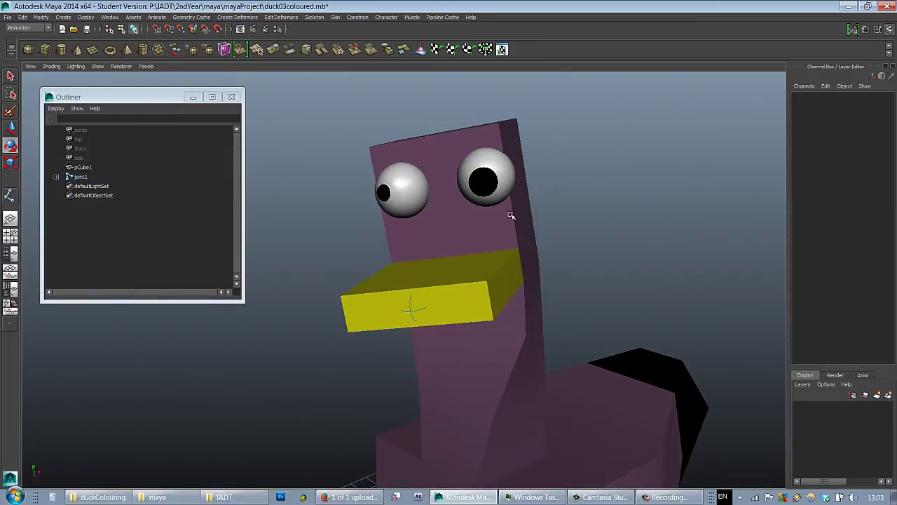
Examine the eyes, neck joints and bound mesh in wireframe and shaded display, including the whole duck from a low side view.
alt+middle_drag(509, 233, 538, 214)
key(4)
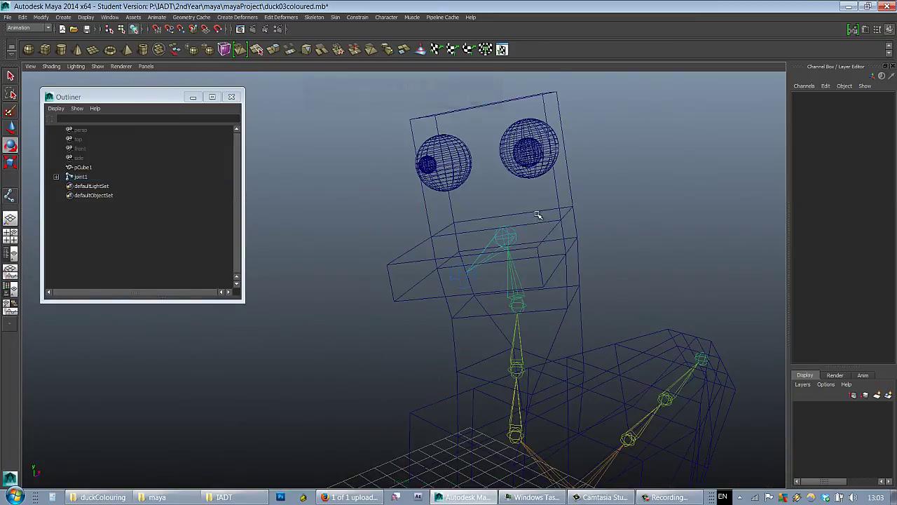
alt+drag(538, 215, 459, 308)
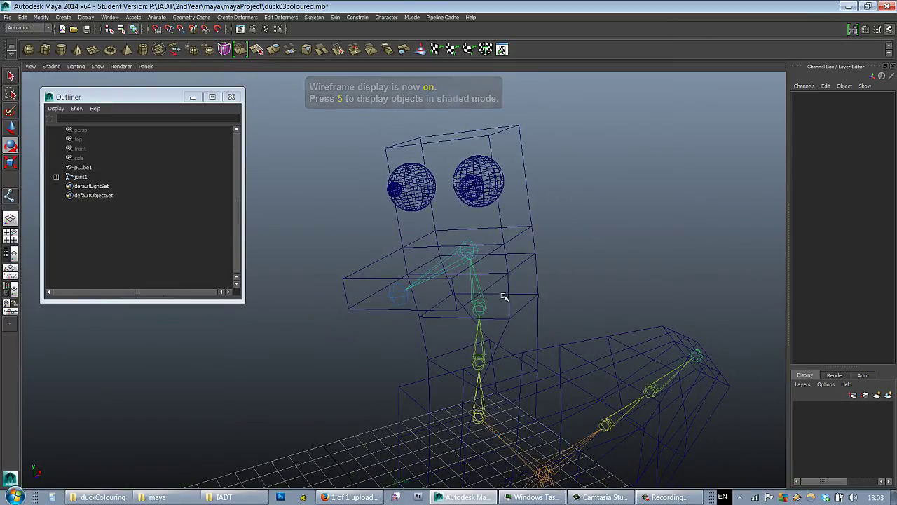
click(473, 166)
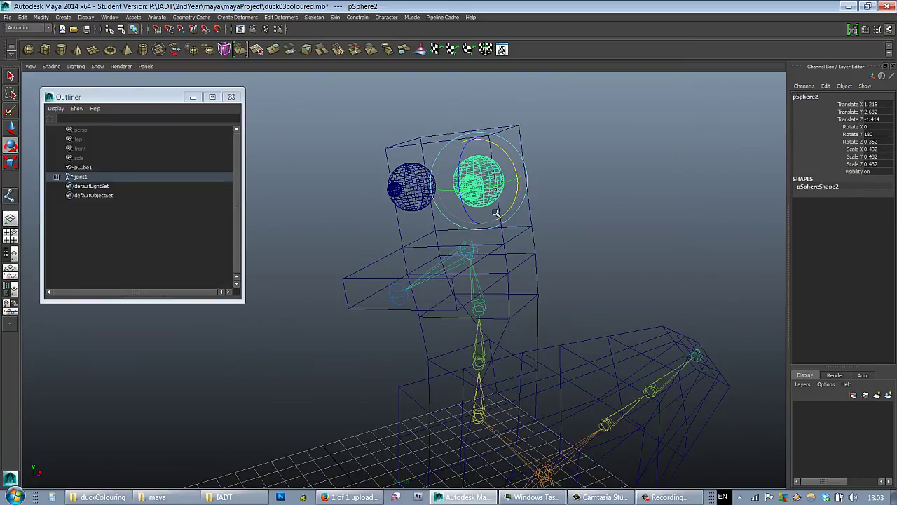
click(536, 265)
key(5)
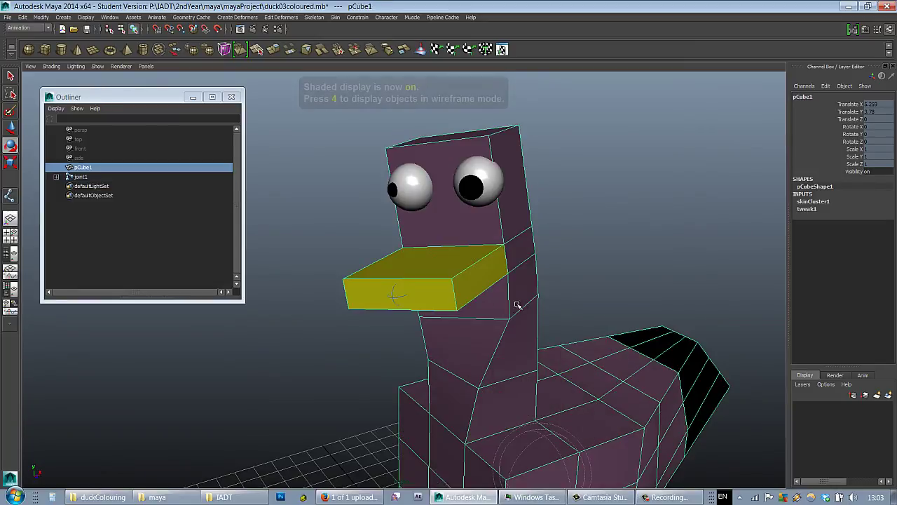
mouse_move(518, 306)
alt+mouse_down()
mouse_move(540, 209)
mouse_move(487, 292)
alt+mouse_up()
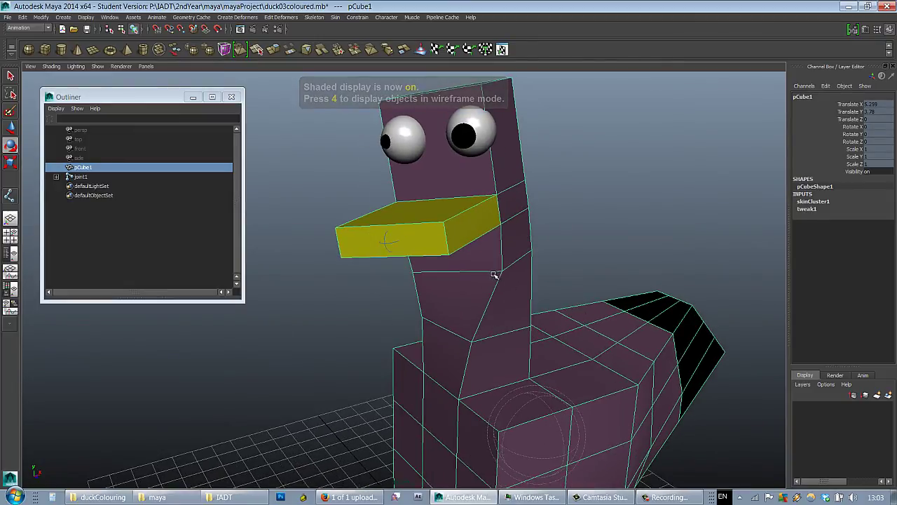
key(4)
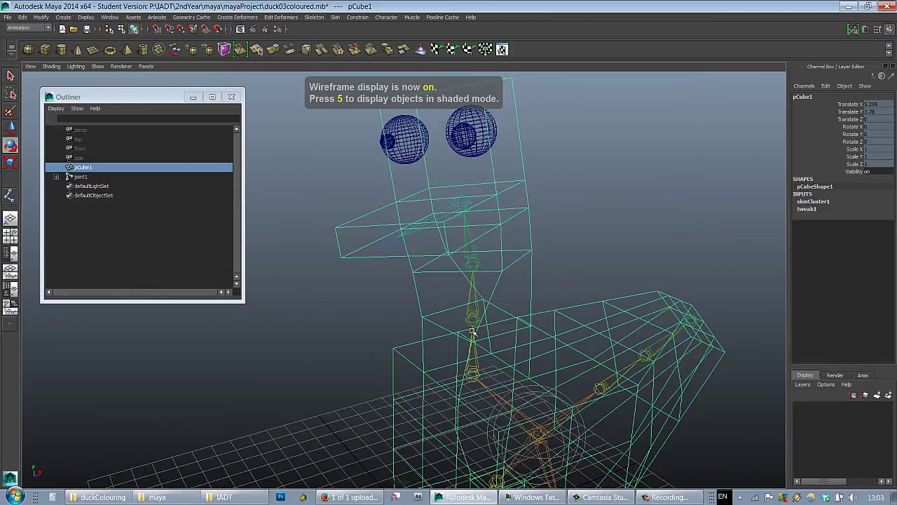
key(5)
mouse_move(527, 229)
alt+mouse_down()
mouse_move(498, 201)
mouse_move(533, 211)
alt+mouse_up()
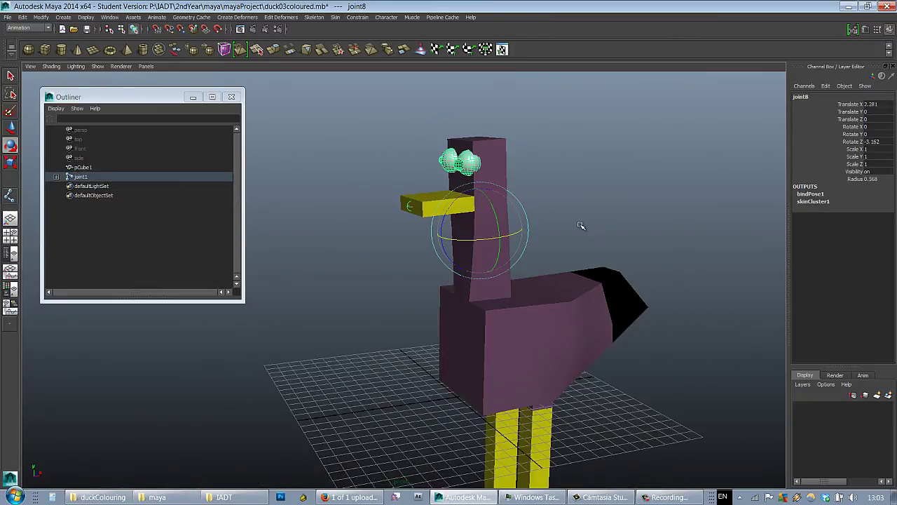
mouse_move(582, 227)
alt+mouse_down()
mouse_move(629, 176)
mouse_move(558, 182)
mouse_move(593, 170)
mouse_move(573, 180)
alt+mouse_up()
key(4)
key(5)
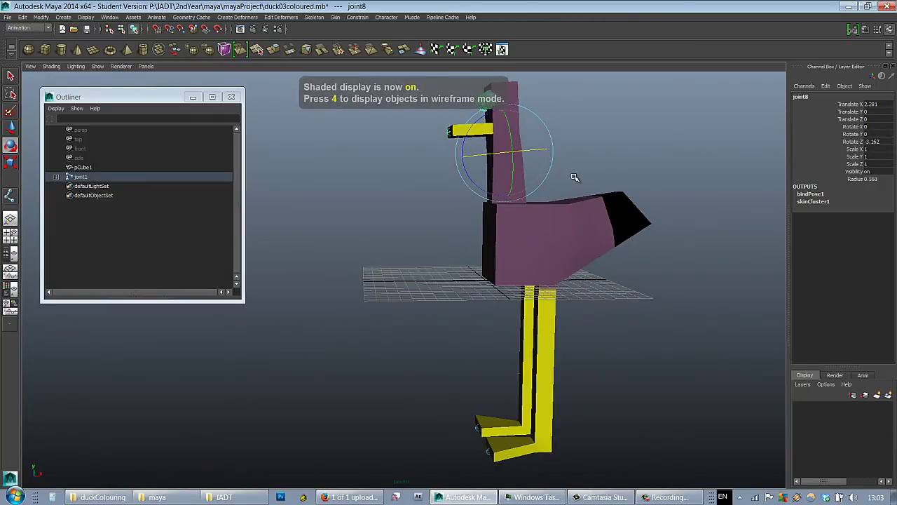